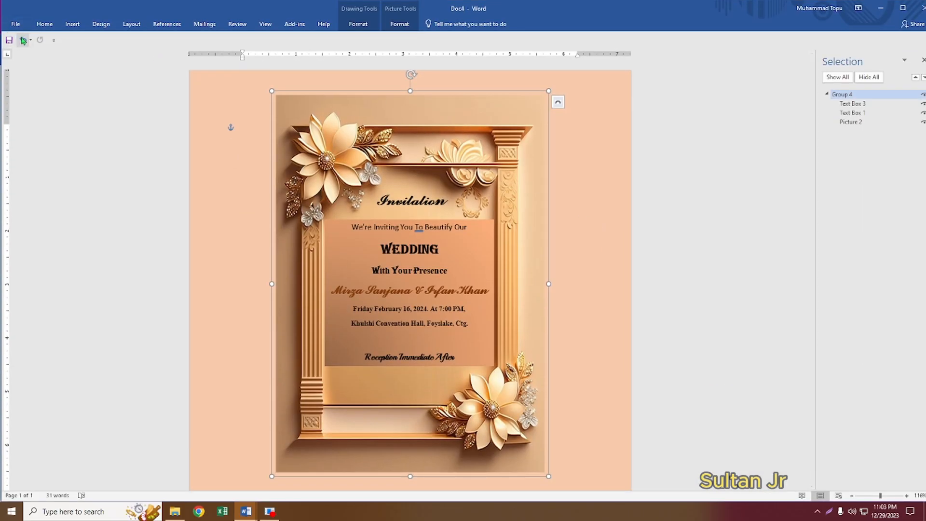
- Create a new blank document from the File menu
left_click(15, 25)
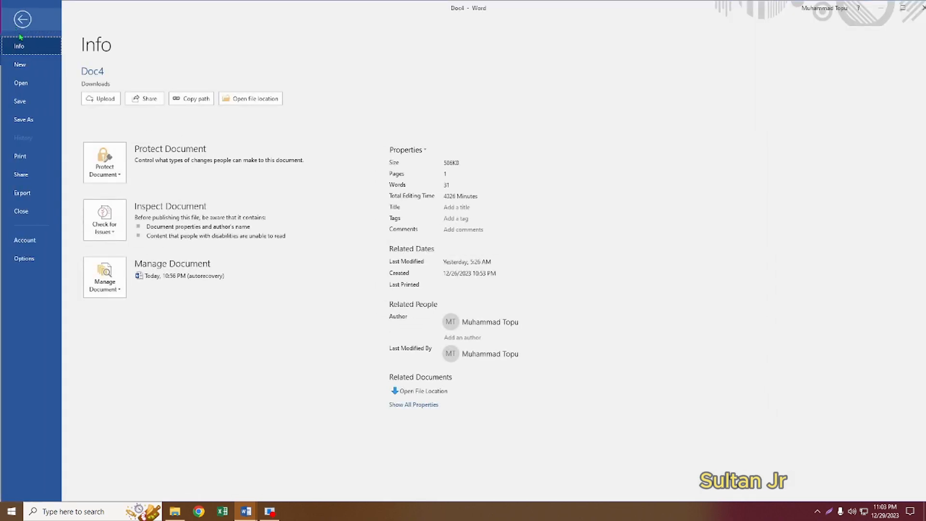
left_click(19, 64)
left_click(141, 216)
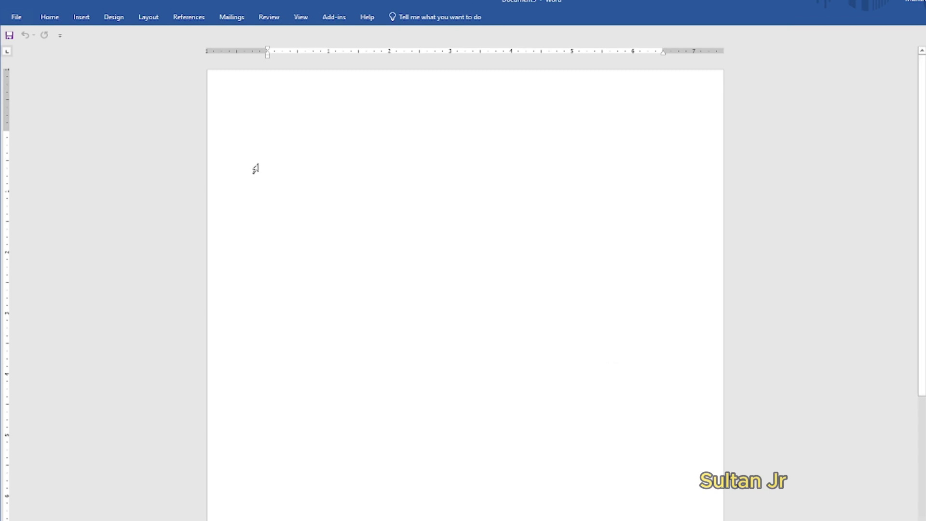
left_click(148, 17)
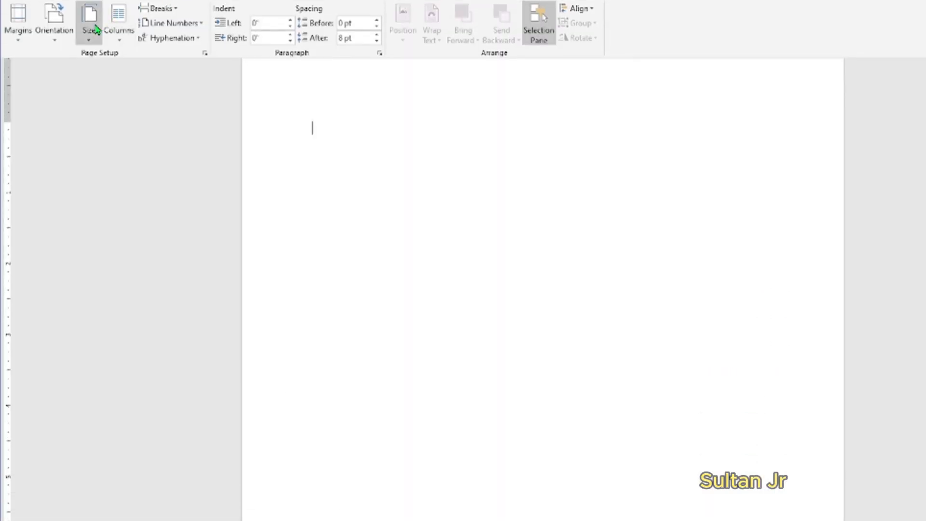
- Set a custom paper size of 5 inches wide by 7 inches high
left_click(94, 29)
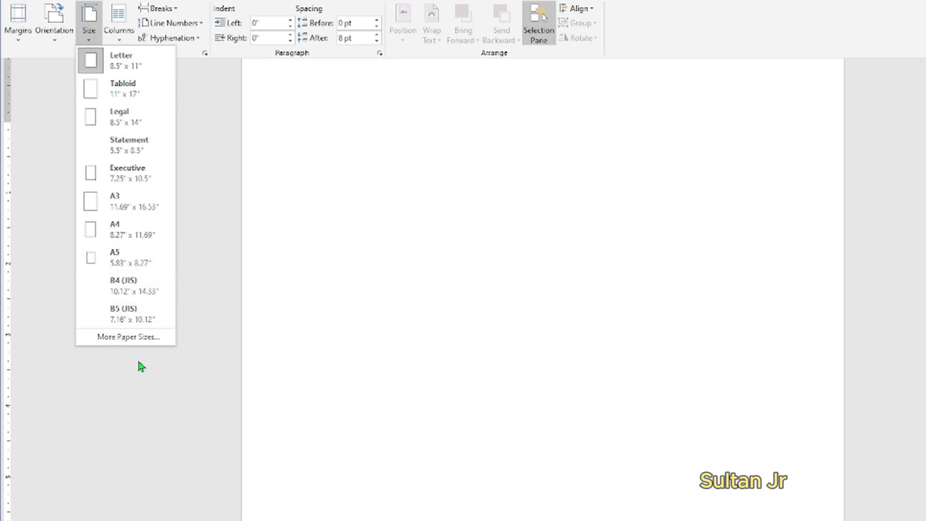
left_click(135, 338)
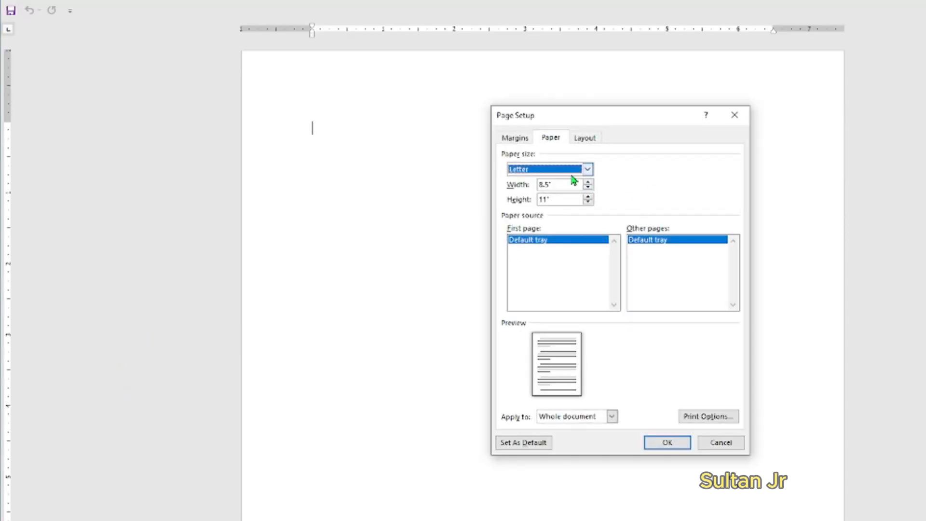
left_click(562, 185)
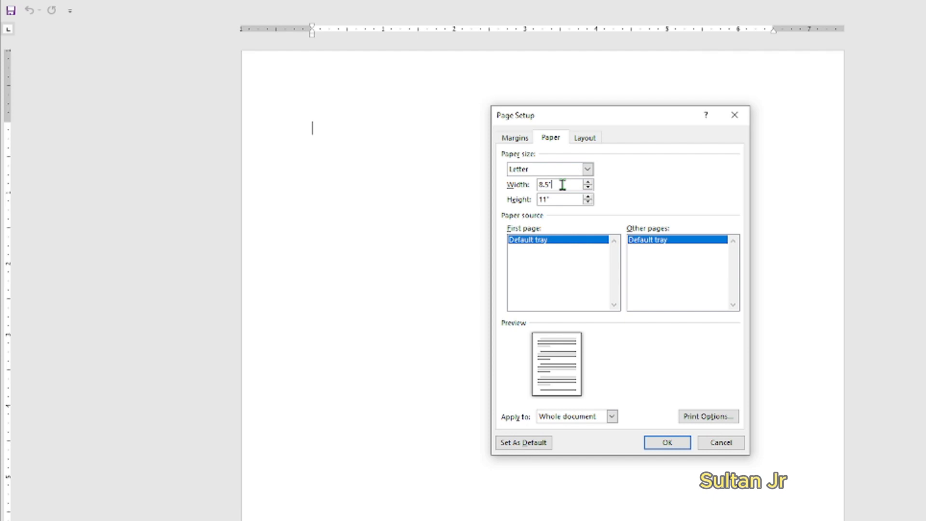
key("Tab")
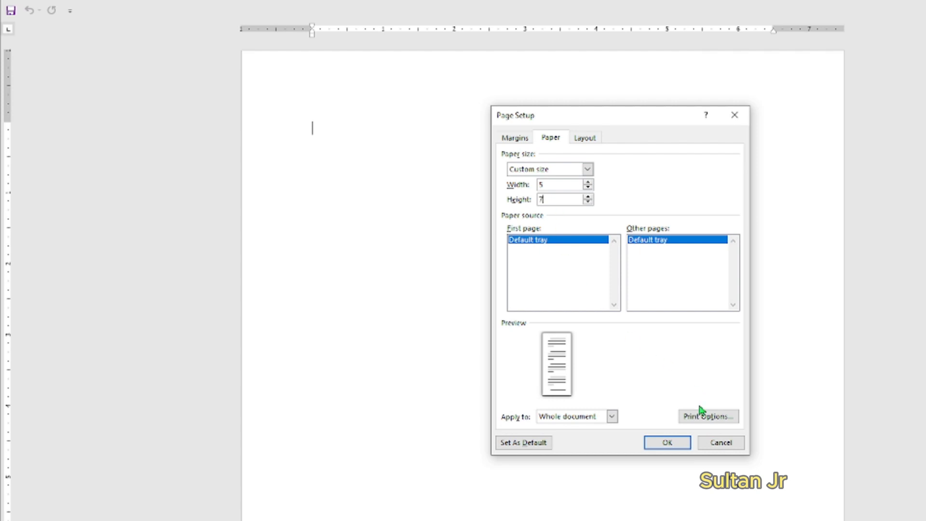
type("7")
left_click(667, 442)
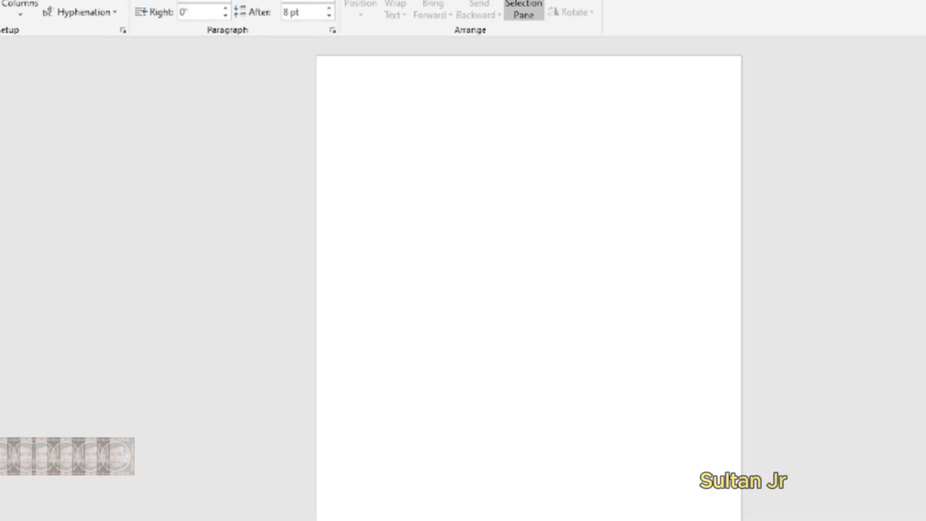
- Try landscape orientation, then switch the page back to portrait
left_click(54, 48)
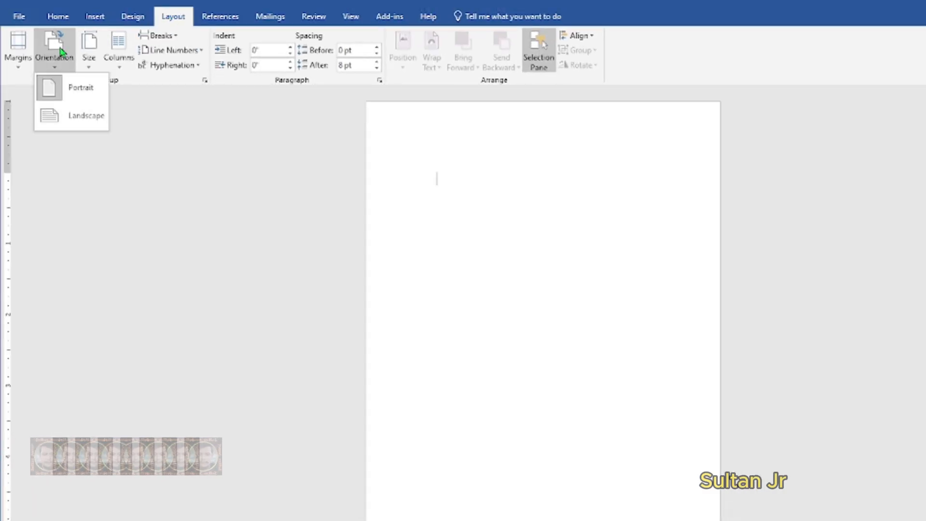
left_click(67, 117)
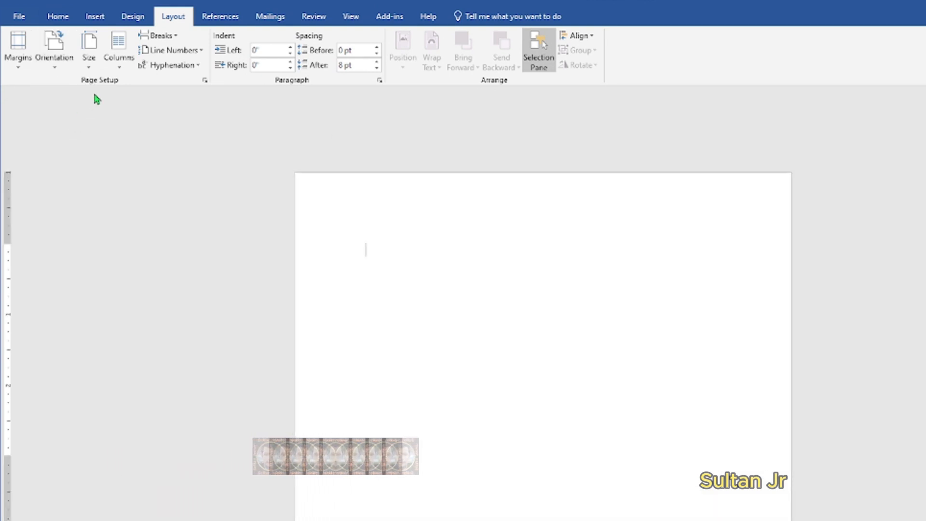
double_click(167, 17)
left_click(166, 18)
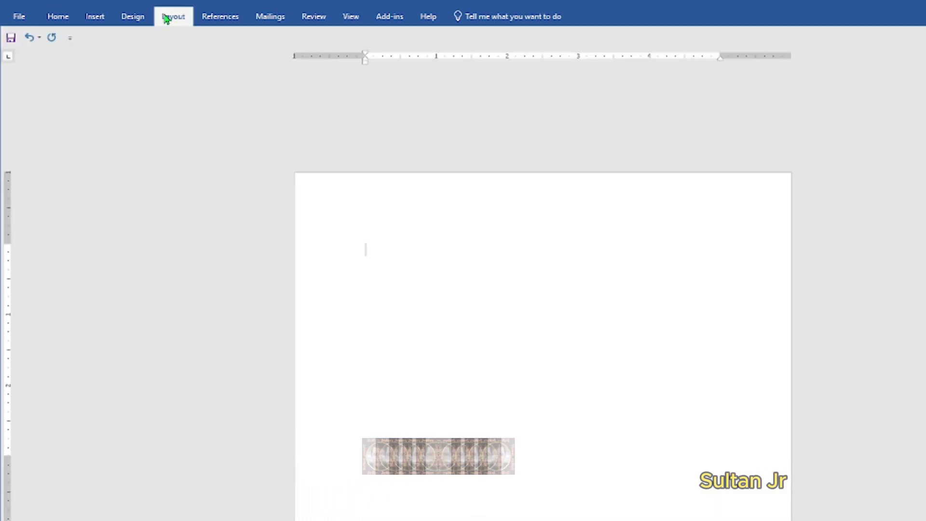
left_click(67, 57)
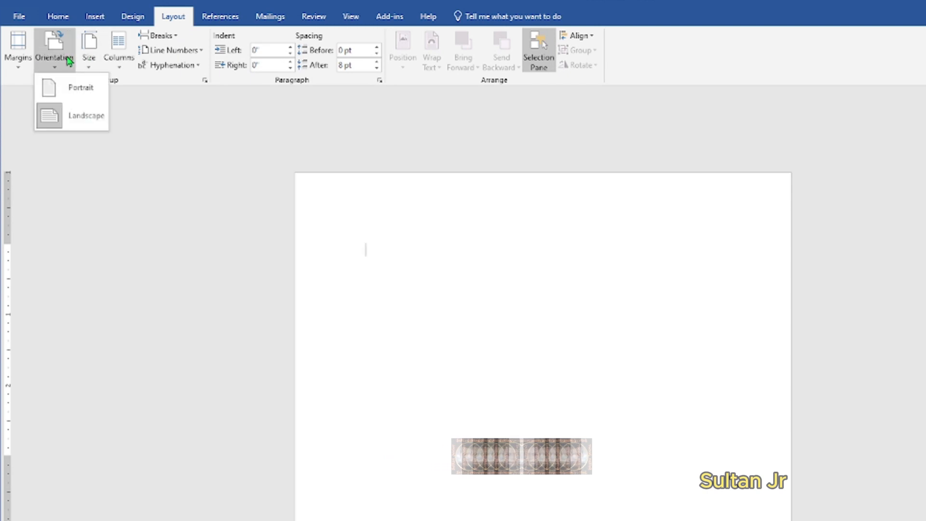
left_click(77, 94)
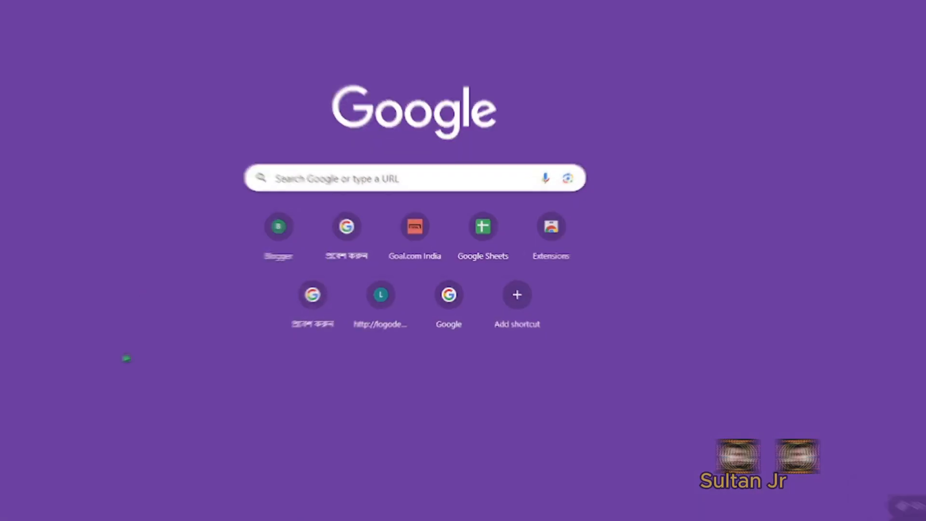
- Search Google for 'wedding background'
left_click(380, 185)
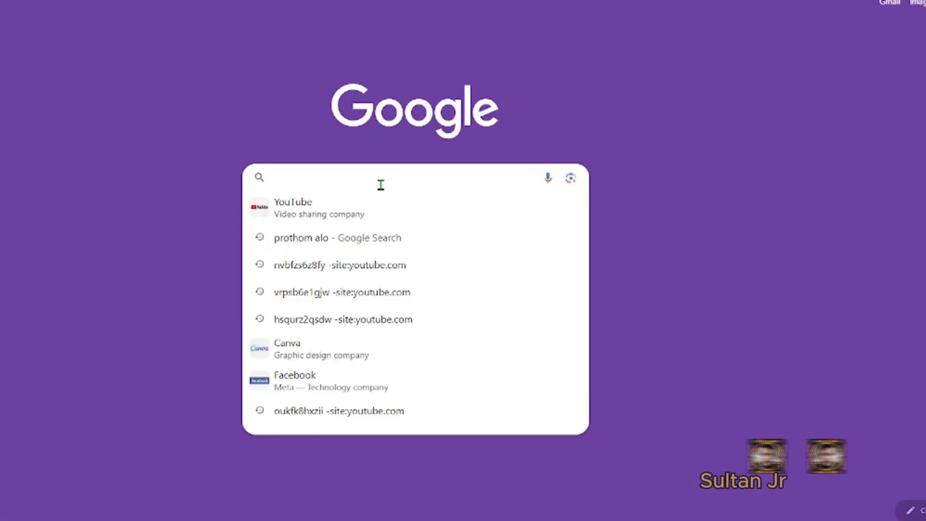
type("w")
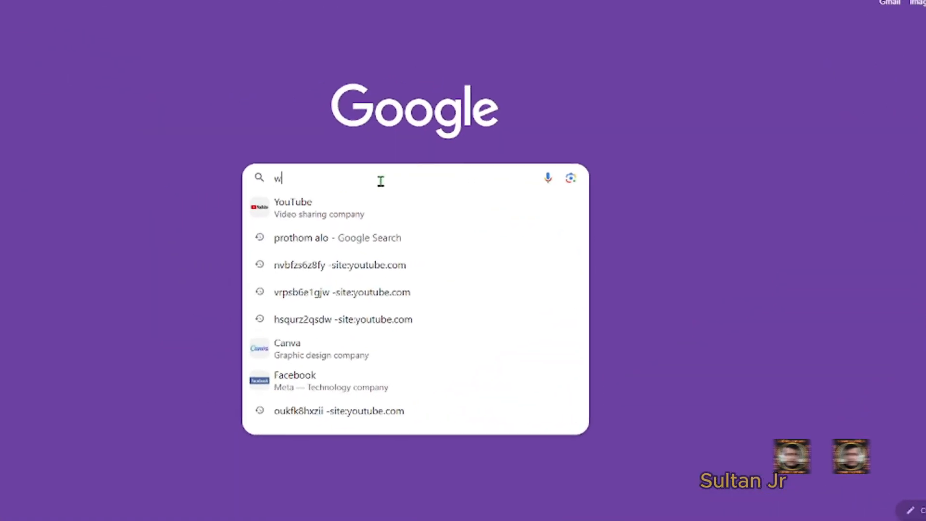
type("edding background")
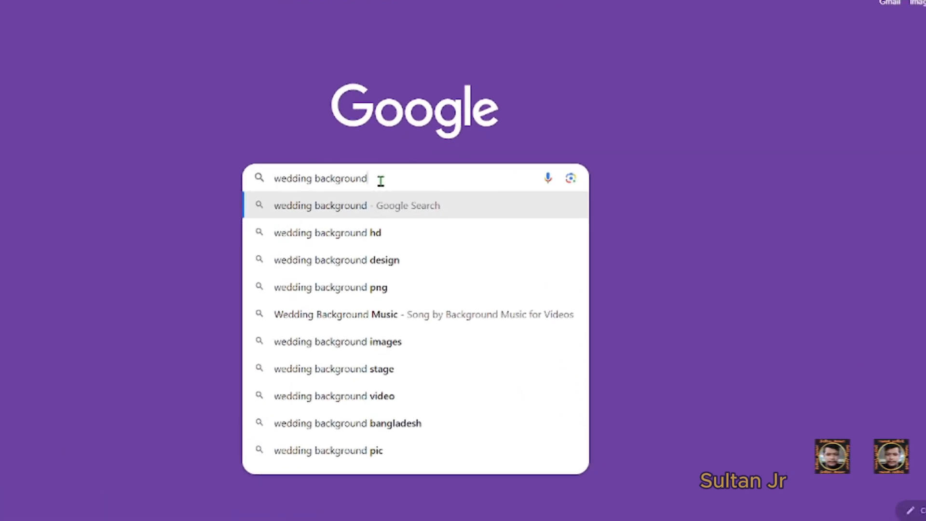
key("Return")
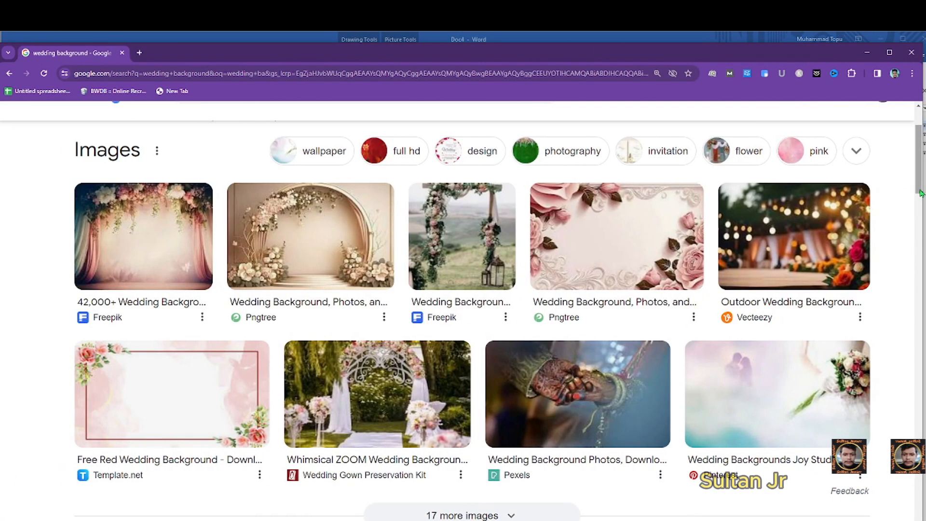
- Browse the image results and open the golden invitation's Freepik page
left_click_drag(920, 193, 922, 510)
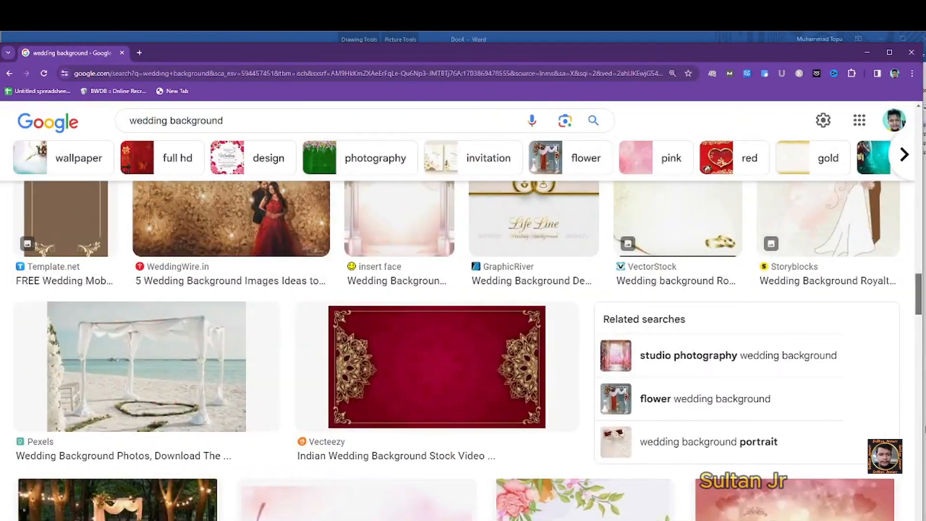
scroll(463, 328, "down", 10)
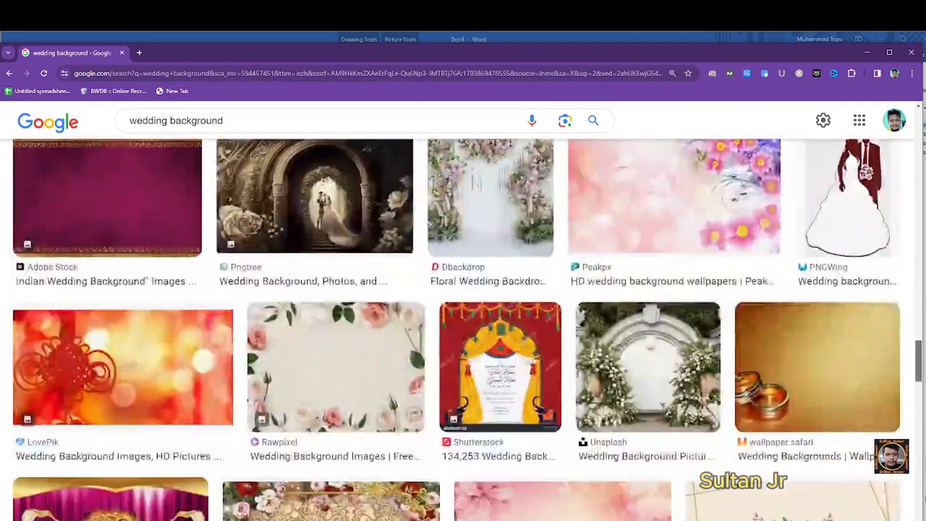
scroll(463, 328, "down", 15)
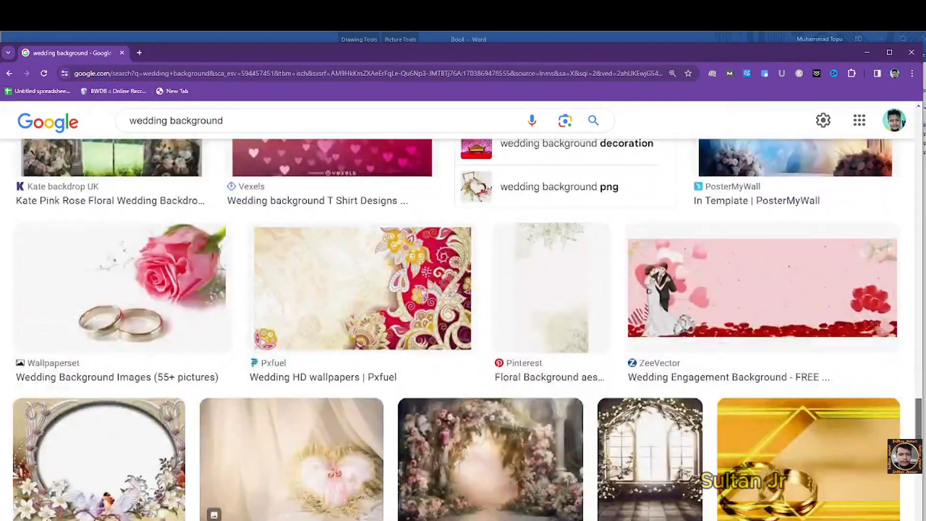
scroll(463, 328, "up", 10)
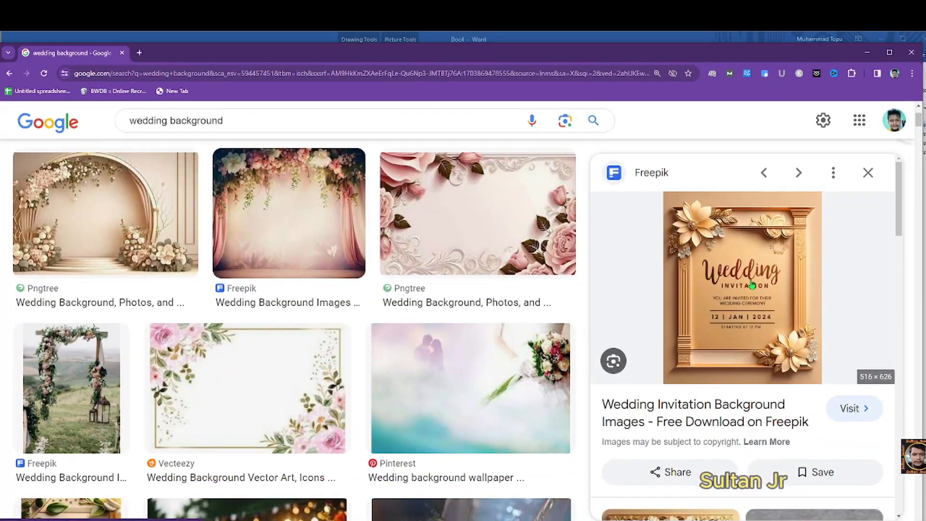
left_click(751, 286)
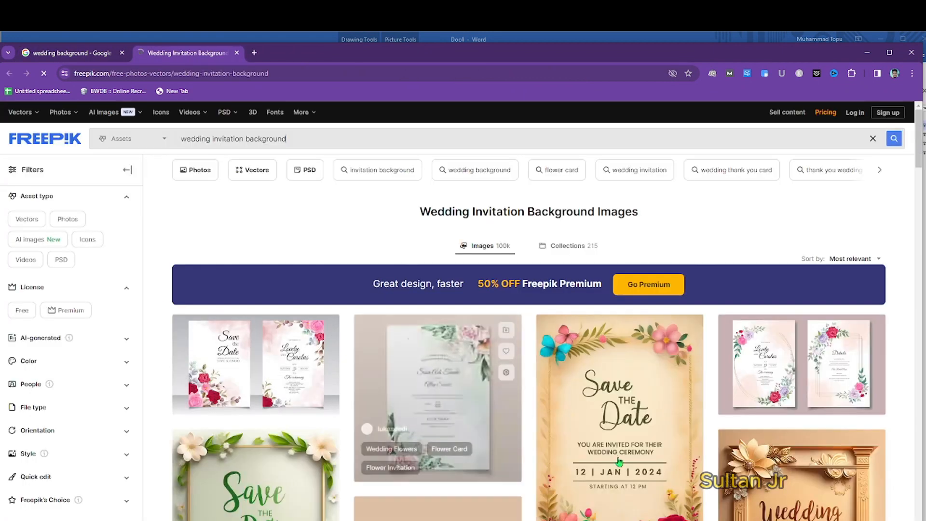
- Copy the golden floral-frame invitation image from its Freepik detail view and switch back to Word
left_click(839, 490)
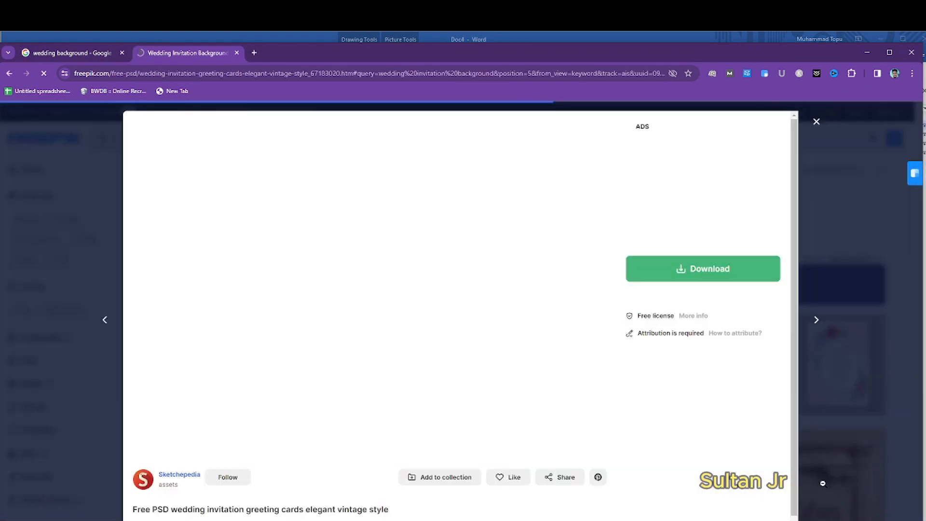
scroll(489, 298, "down", 2)
scroll(490, 298, "down", 2)
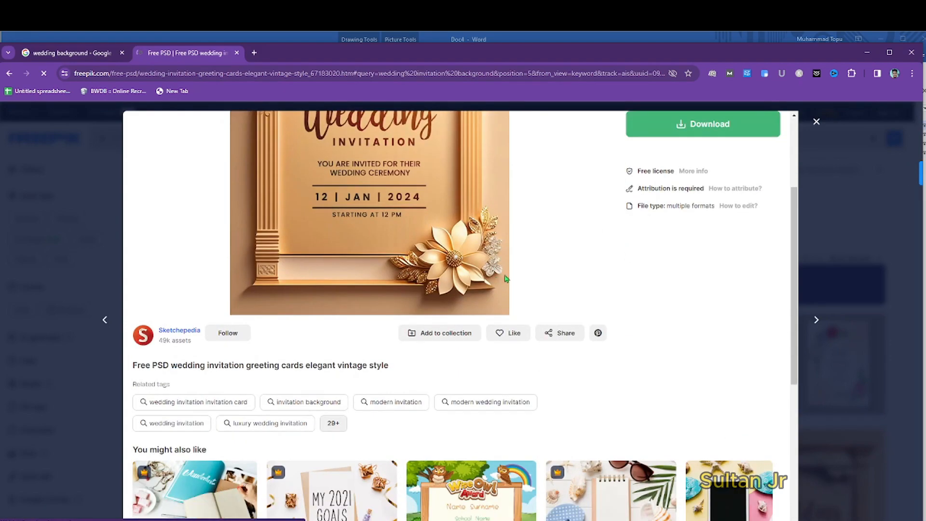
scroll(490, 299, "up", 4)
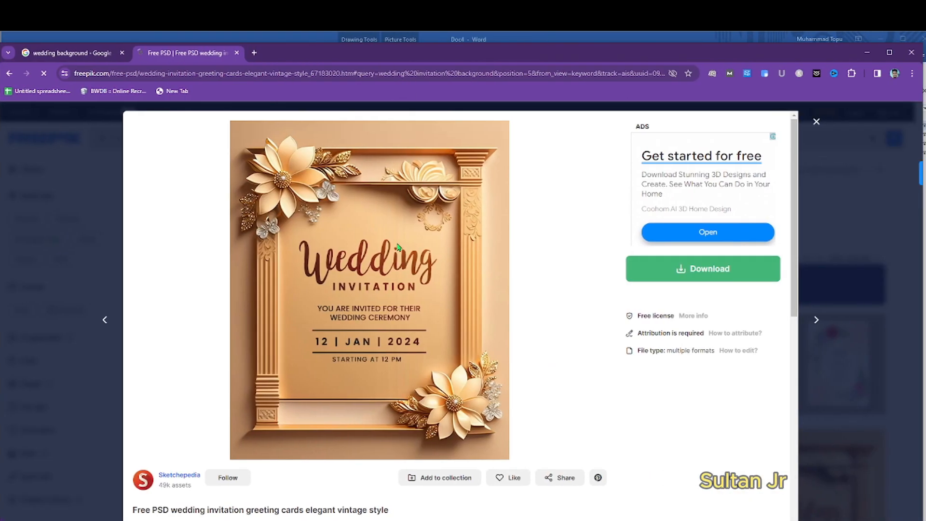
right_click(359, 288)
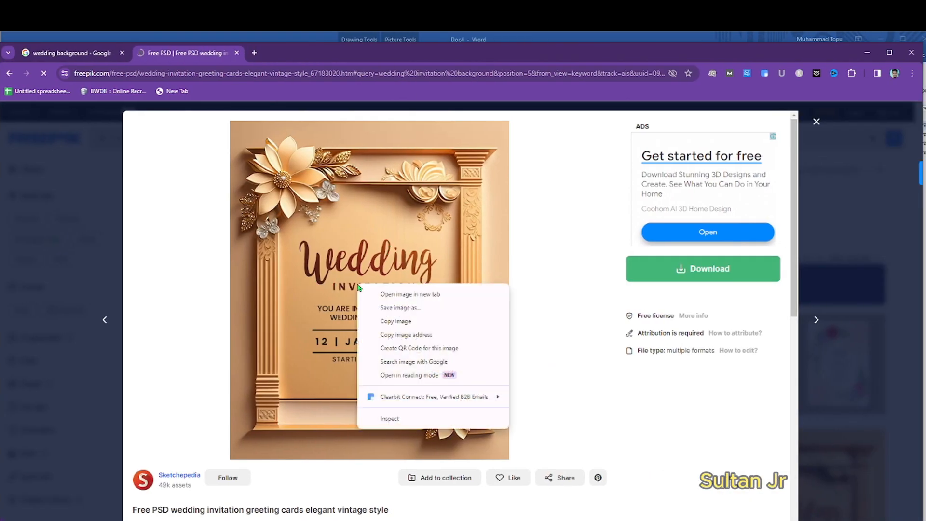
left_click(415, 322)
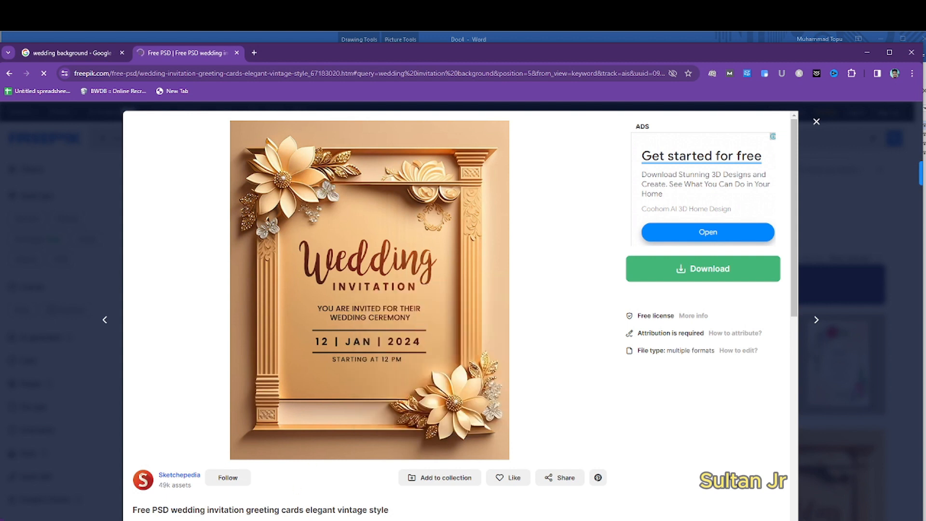
mouse_move(249, 520)
left_click(385, 497)
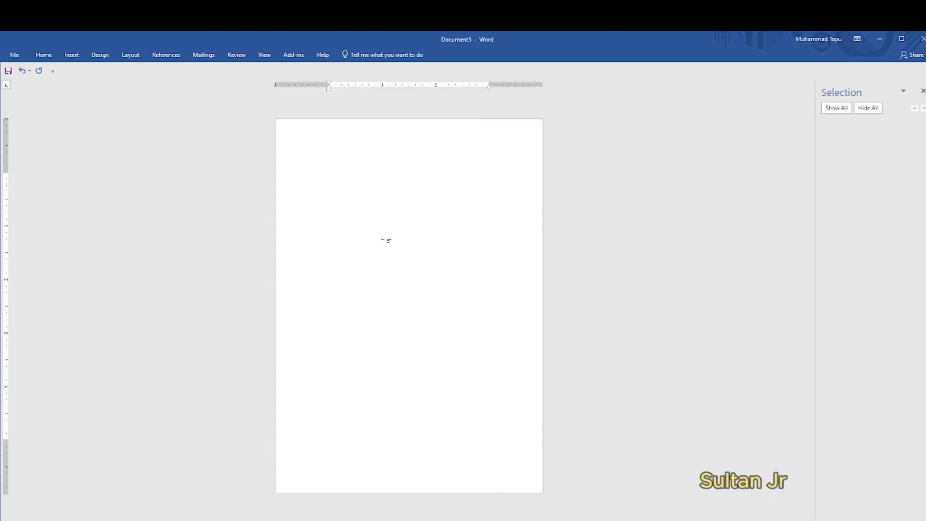
- Paste the invitation picture and set its wrapping to In Front of Text
right_click(385, 242)
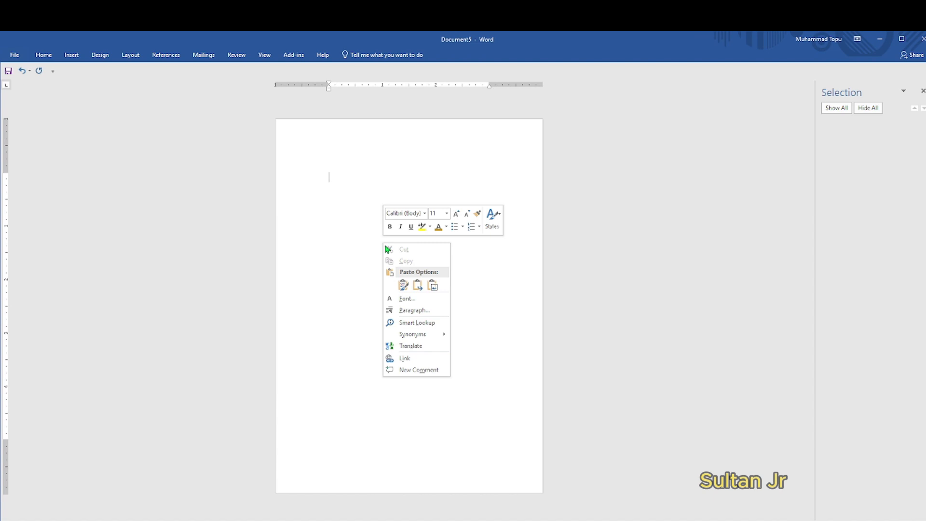
left_click(403, 284)
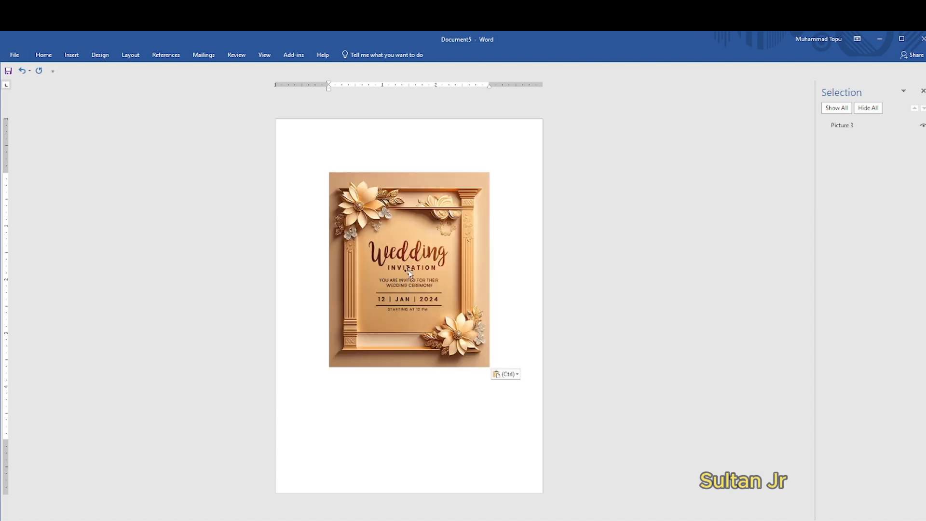
left_click(409, 272)
left_click(355, 54)
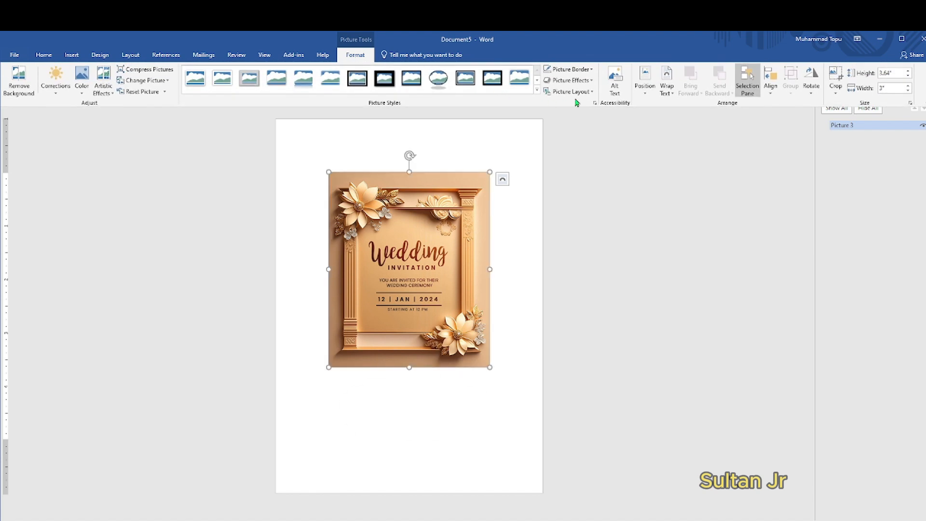
left_click(667, 88)
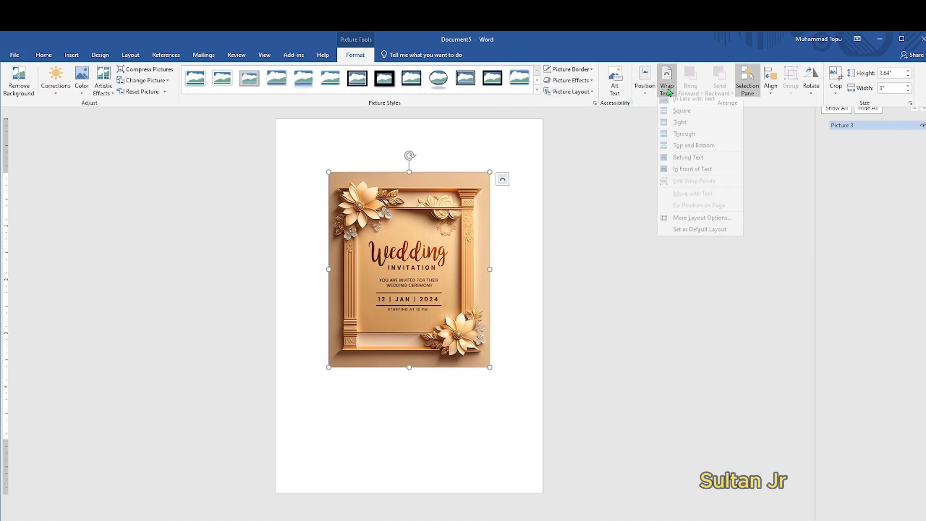
left_click(691, 174)
- Move and resize the picture so it fills the whole 5x7 page
left_click_drag(404, 331, 392, 272)
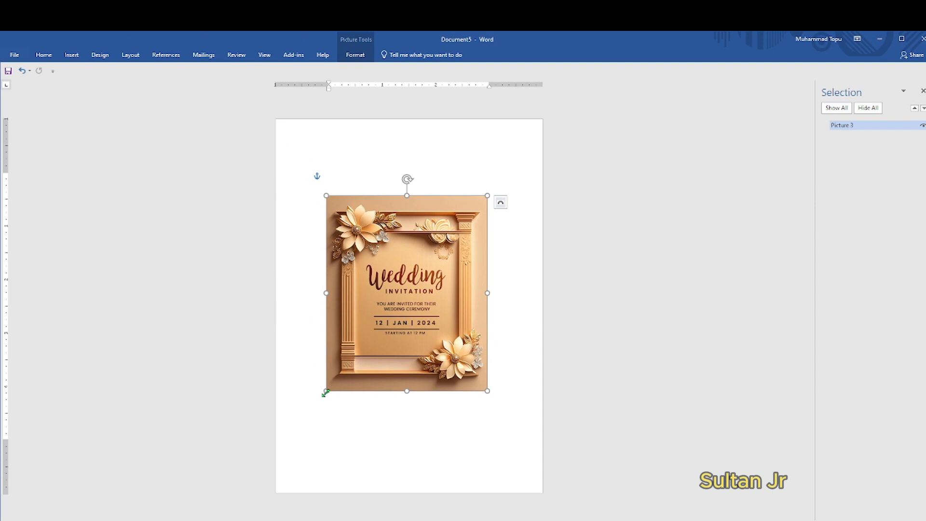
left_click_drag(326, 393, 280, 448)
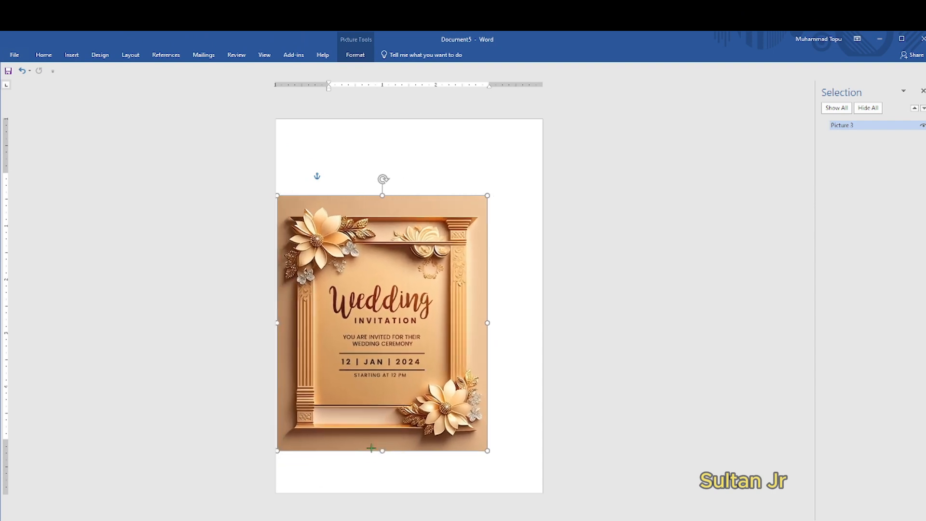
left_click_drag(378, 390, 389, 391)
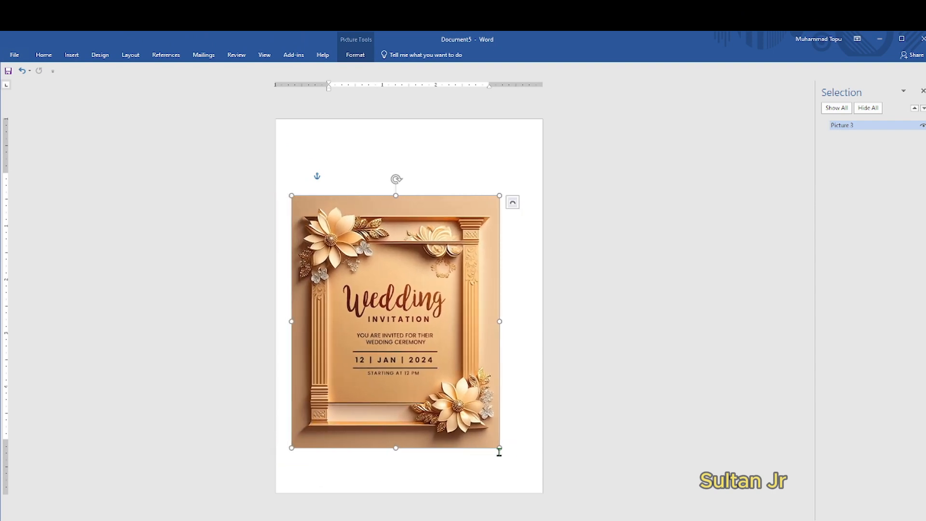
left_click_drag(499, 452, 535, 495)
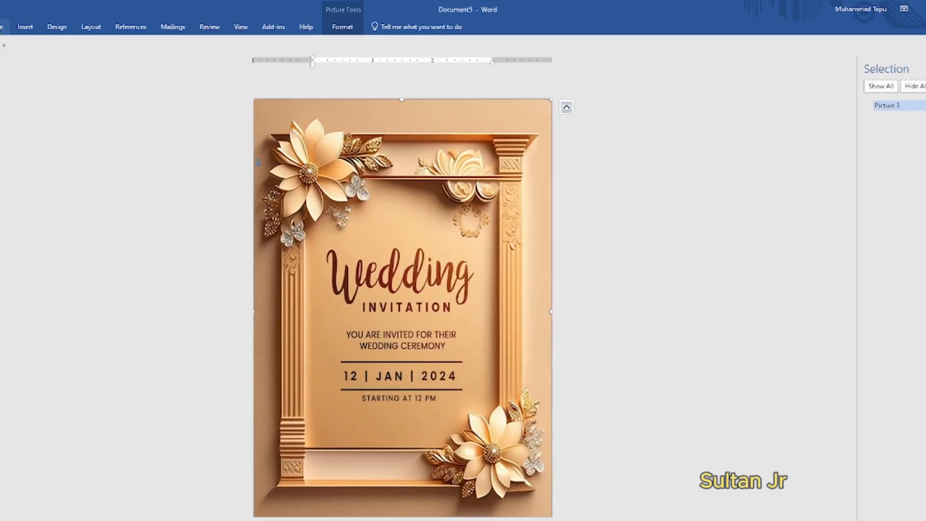
left_click(3, 27)
- Draw a small text box near the frame's top, set to In Front of Text
left_click(25, 27)
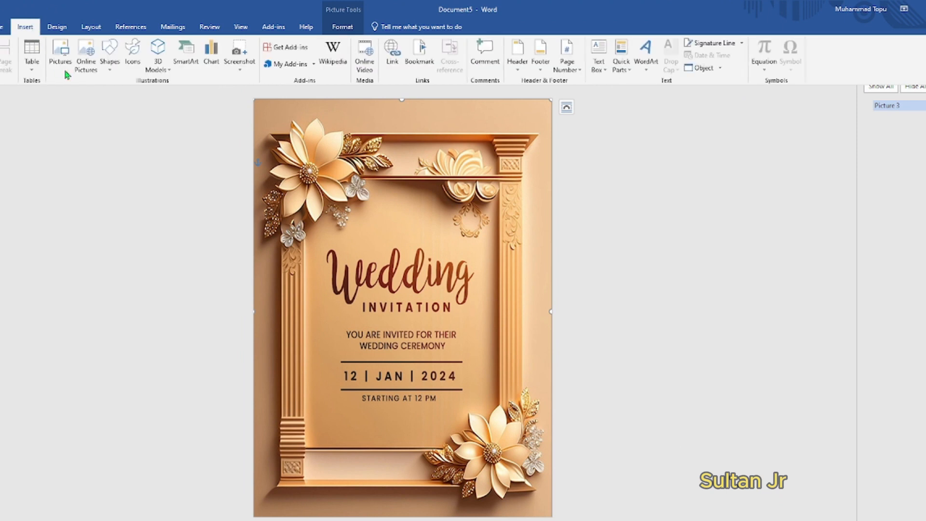
left_click(110, 58)
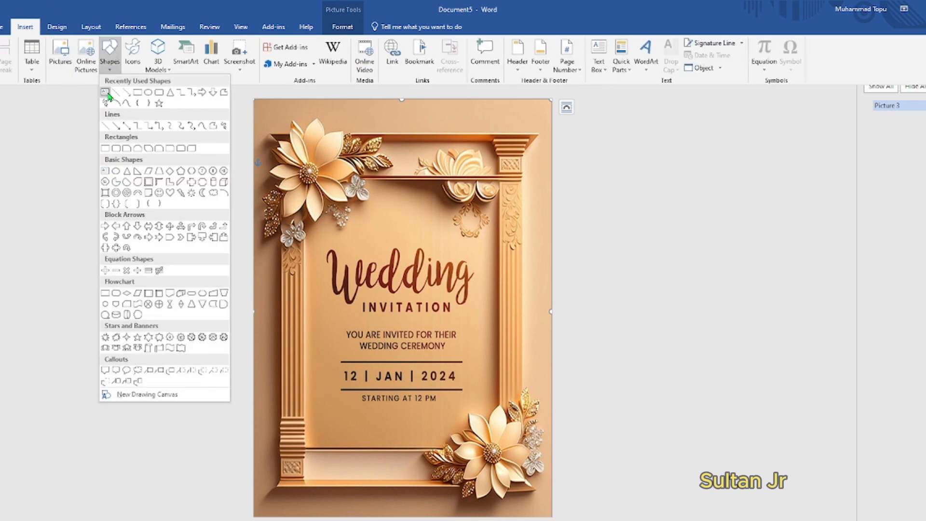
left_click(121, 93)
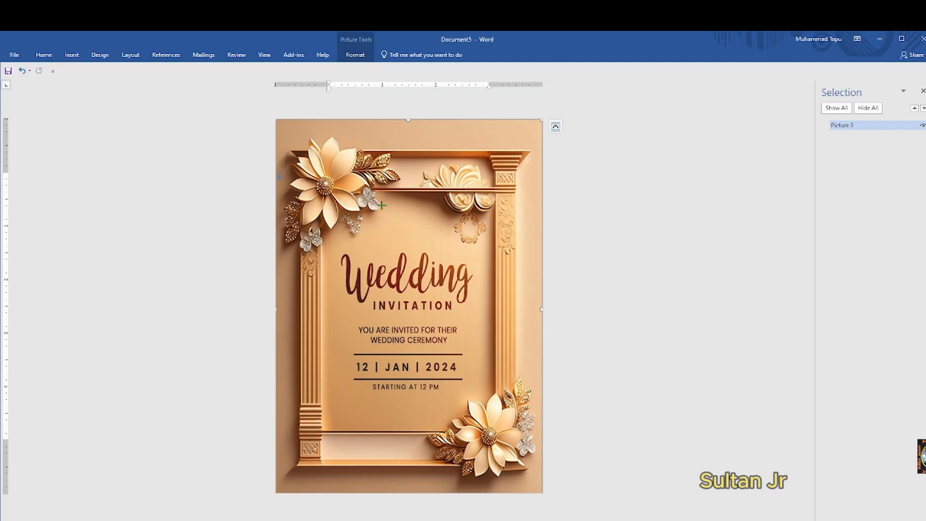
left_click_drag(381, 205, 453, 223)
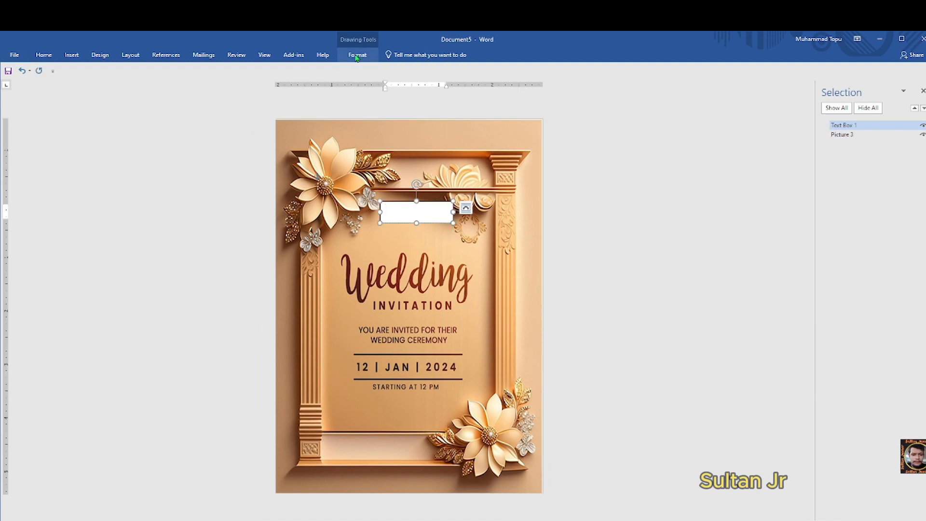
left_click(357, 55)
left_click(663, 81)
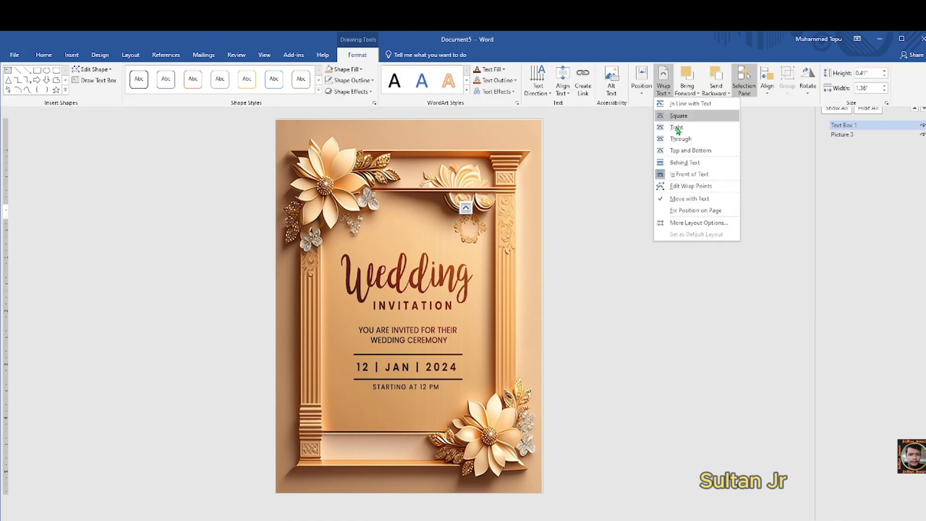
left_click(694, 174)
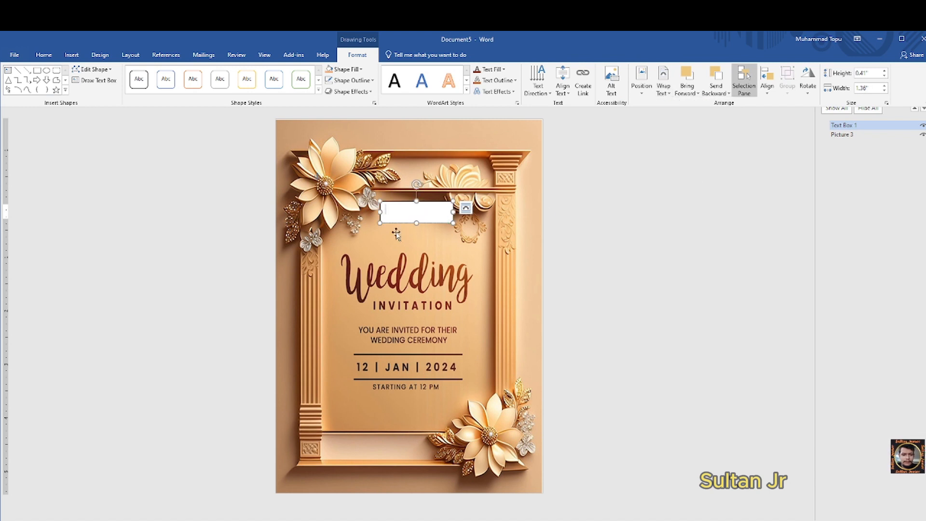
- Type 'Invitation' in the text box and centre it
type("Invitation")
left_click(44, 54)
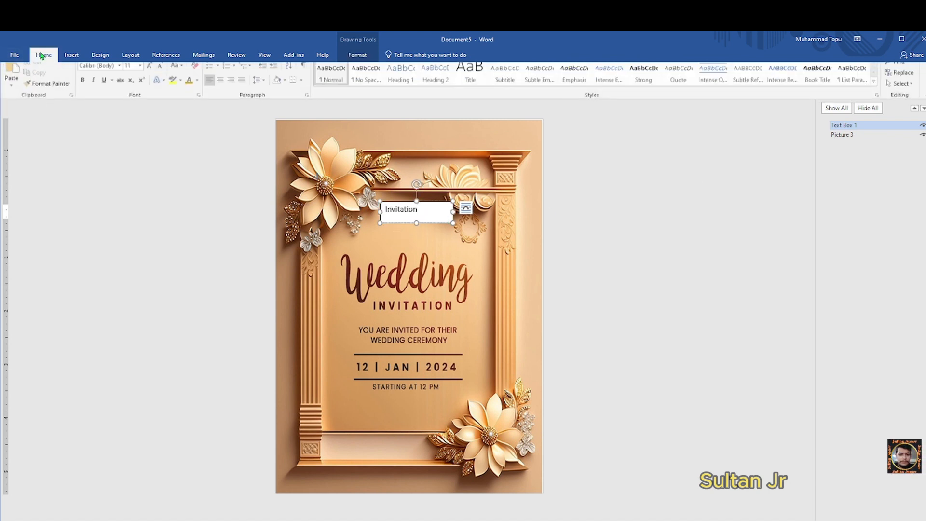
left_click(221, 89)
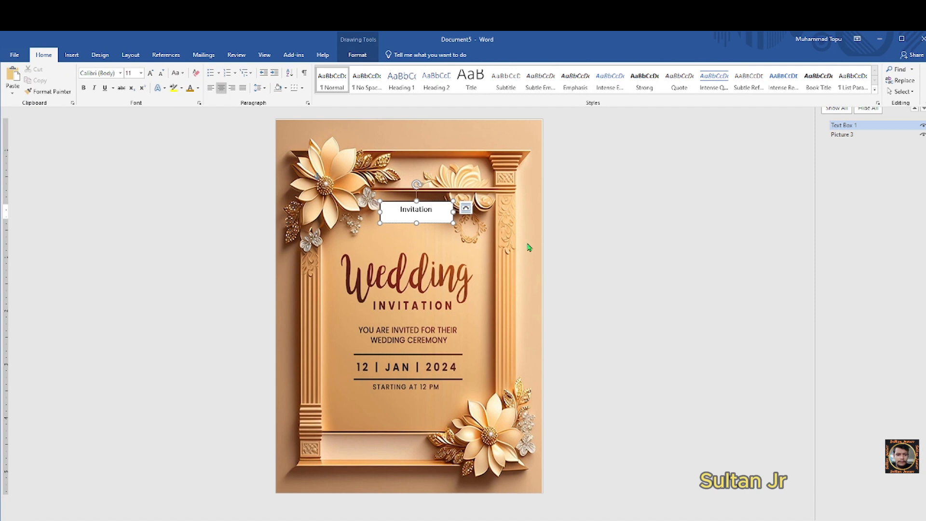
left_click(433, 213)
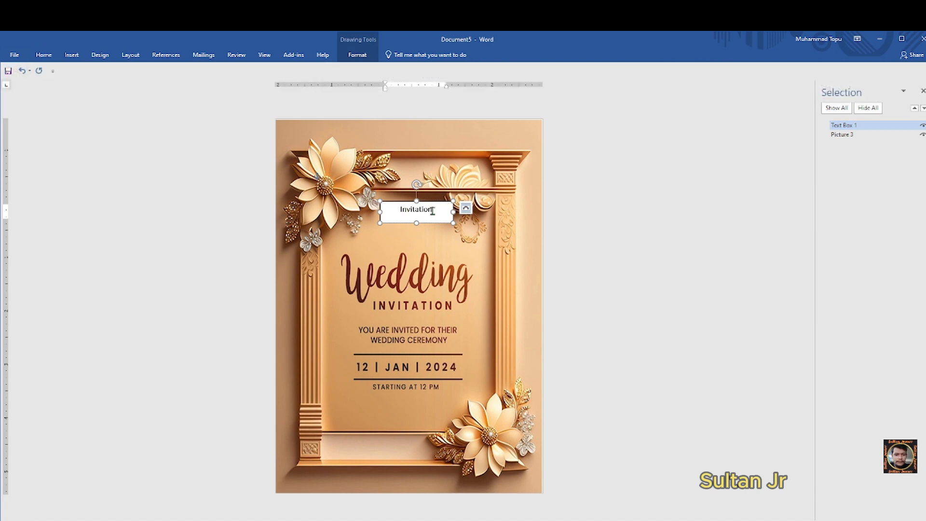
- Format 'Invitation' as bold 20 pt CommercialScript
left_click_drag(431, 209, 392, 211)
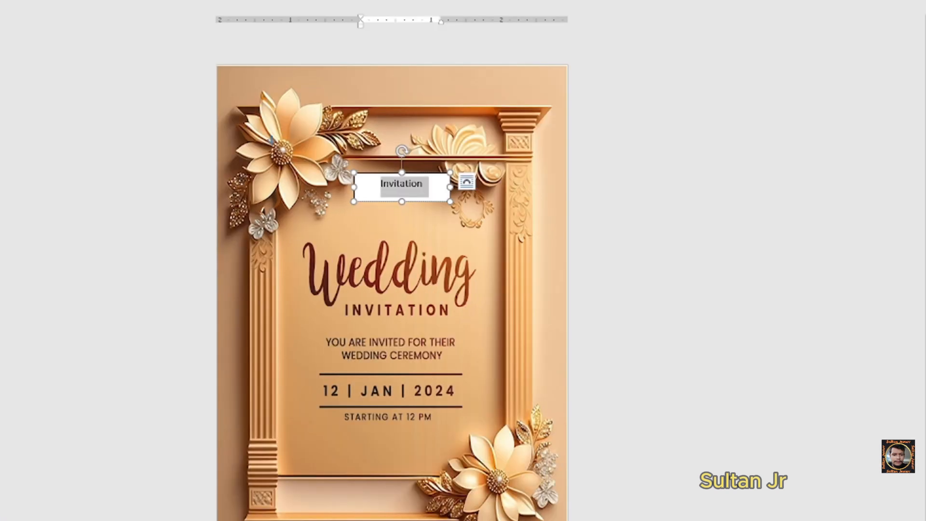
left_click(1, 1)
left_click(117, 32)
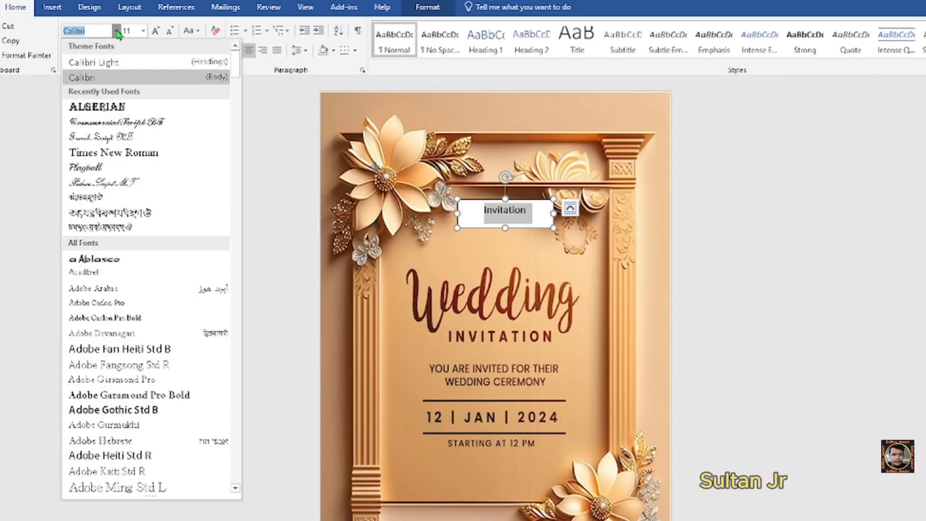
left_click(123, 124)
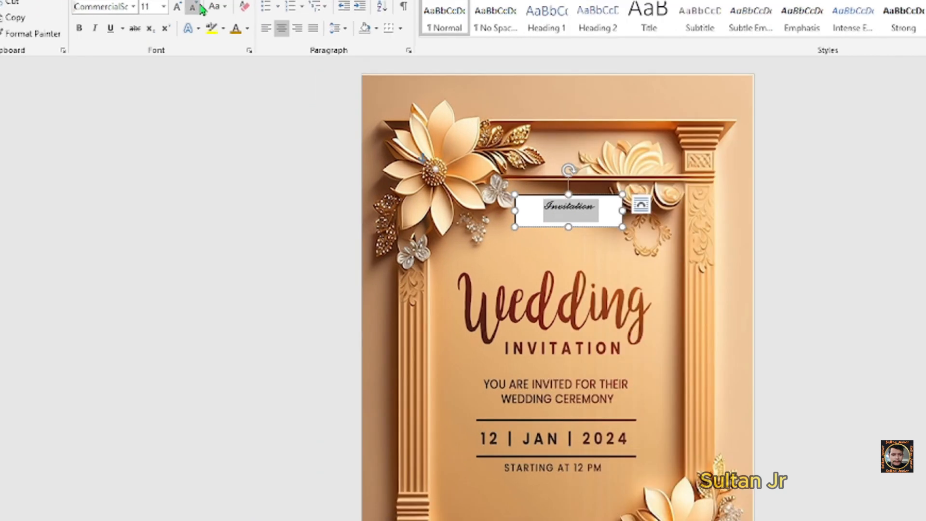
left_click(144, 30)
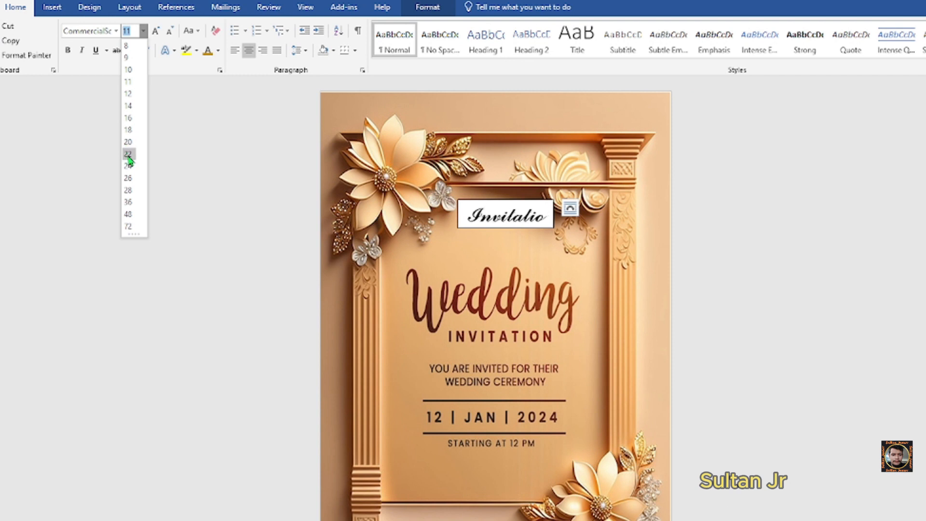
left_click(128, 142)
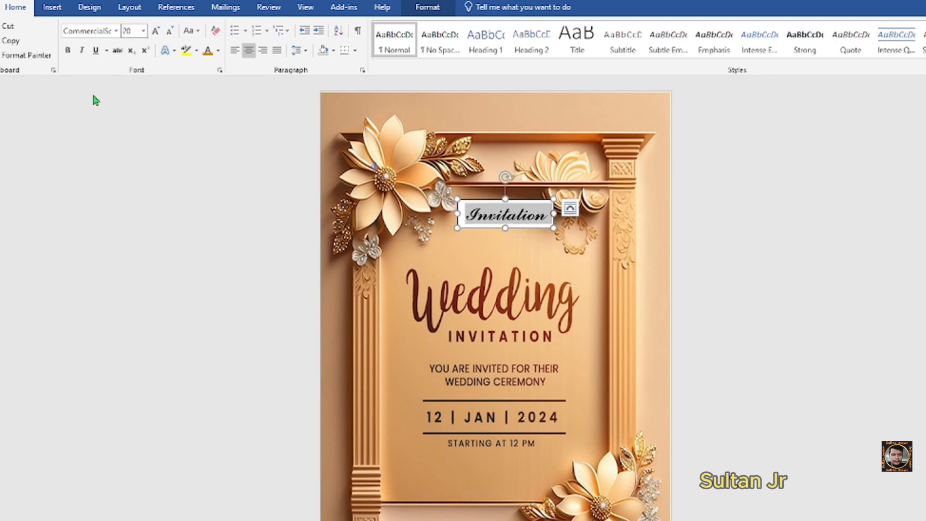
left_click(68, 50)
left_click(516, 215)
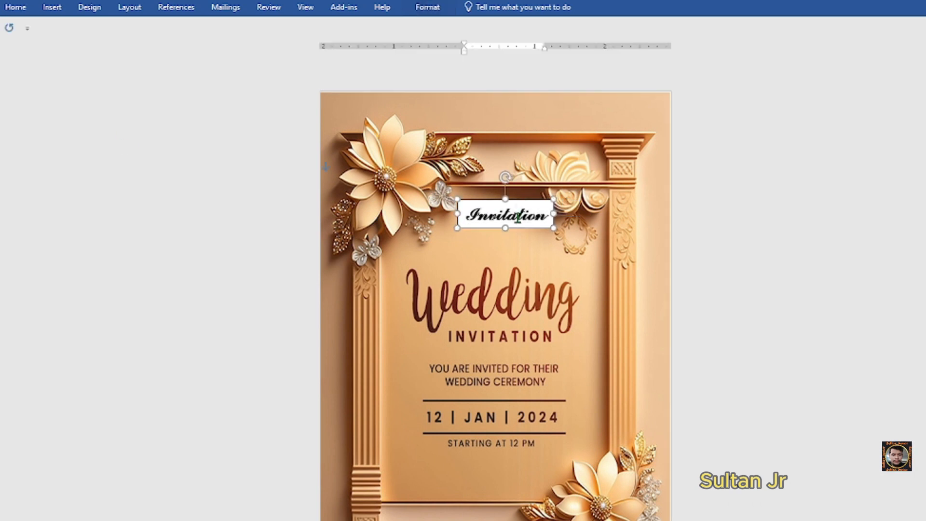
- Give the Invitation text box No Fill and No Outline, then nudge it slightly lower-left
left_click(432, 10)
left_click(418, 25)
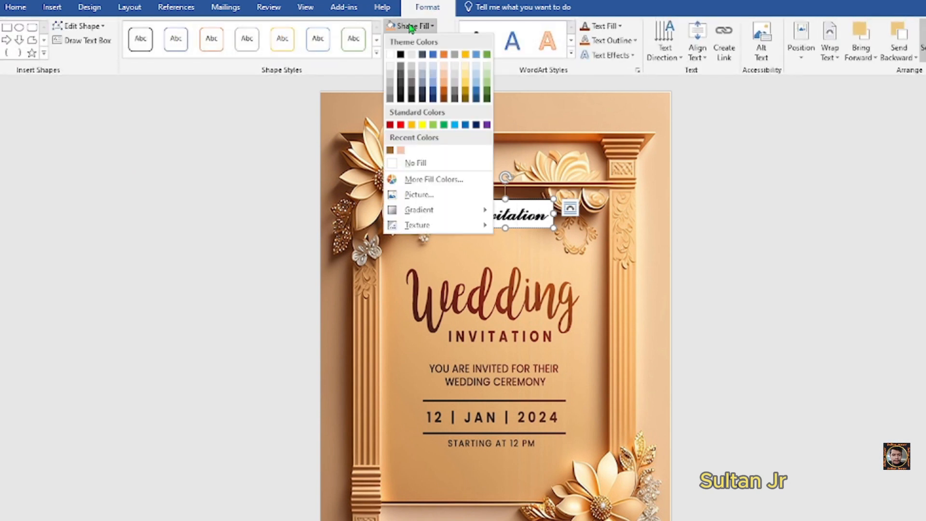
left_click(406, 164)
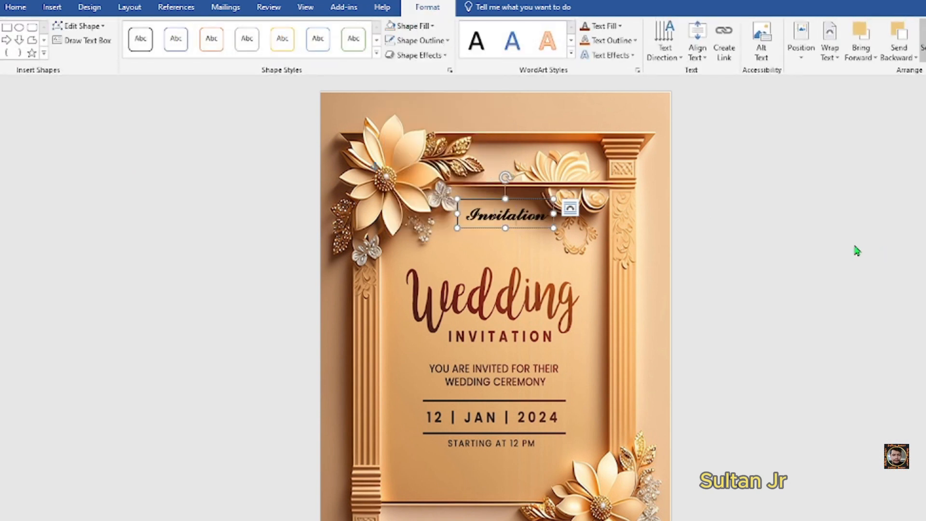
left_click(419, 41)
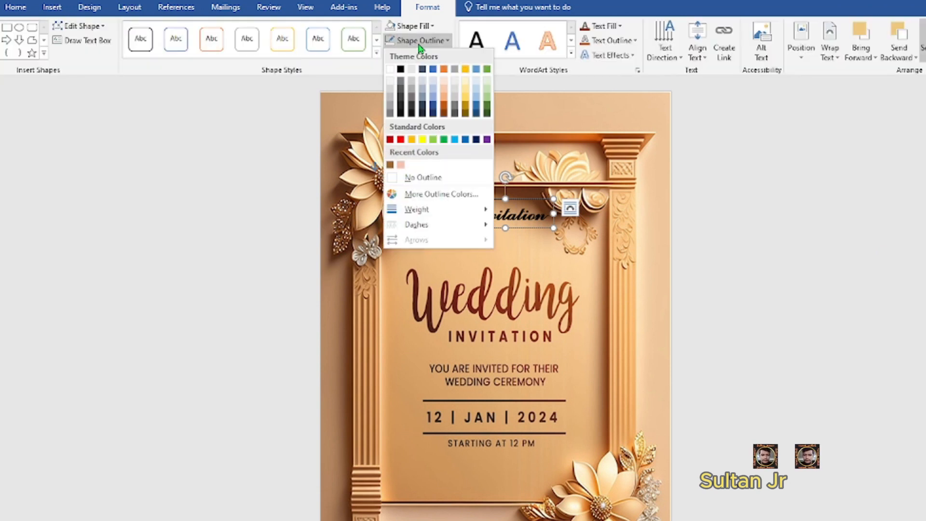
left_click(404, 178)
left_click(570, 255)
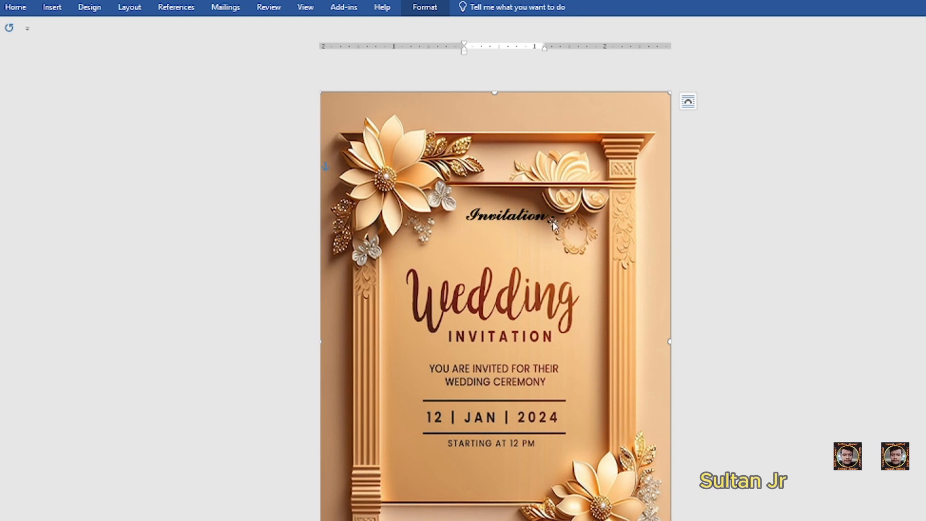
left_click_drag(553, 223, 545, 226)
left_click(722, 238)
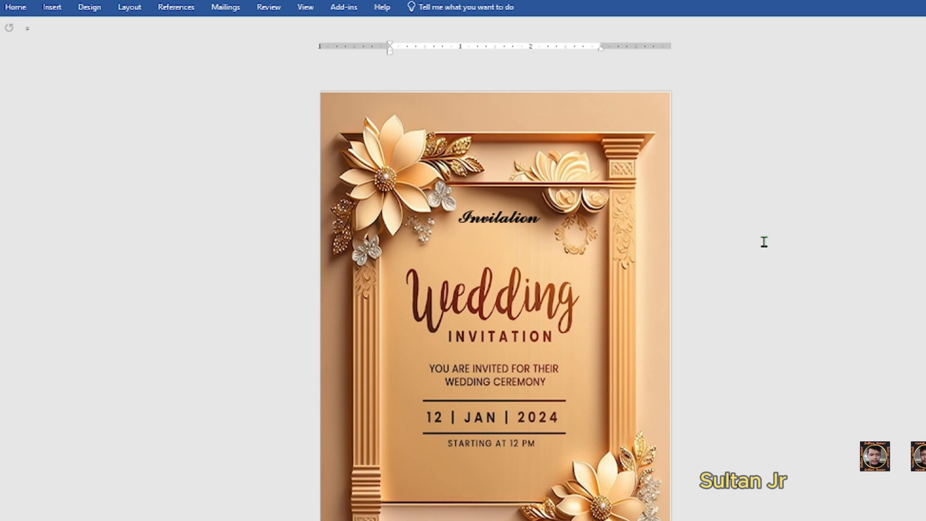
left_click(53, 7)
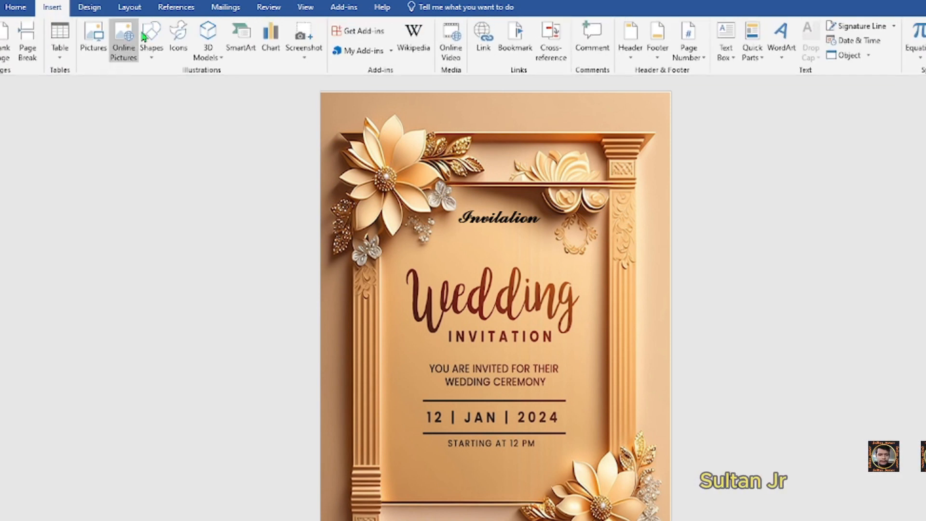
- Draw a large text box in the frame's centre with centred Times New Roman text
left_click(160, 44)
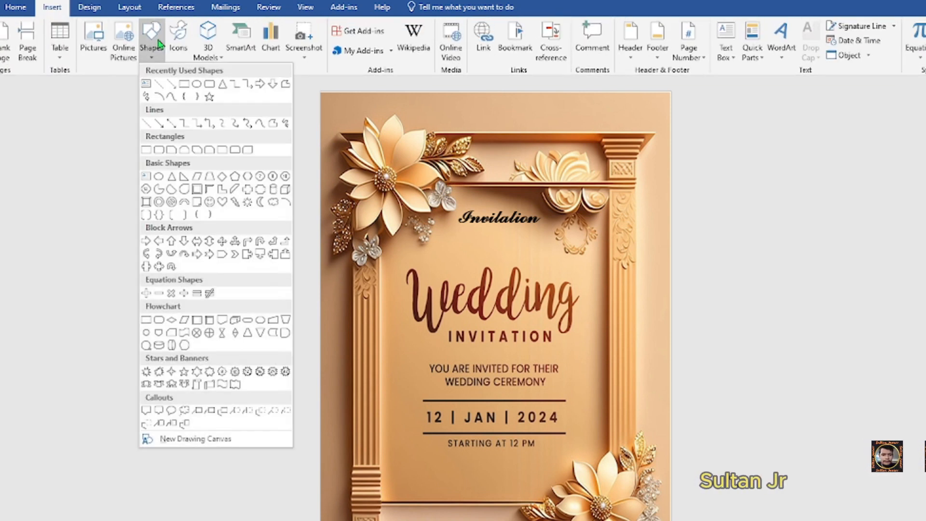
left_click(145, 100)
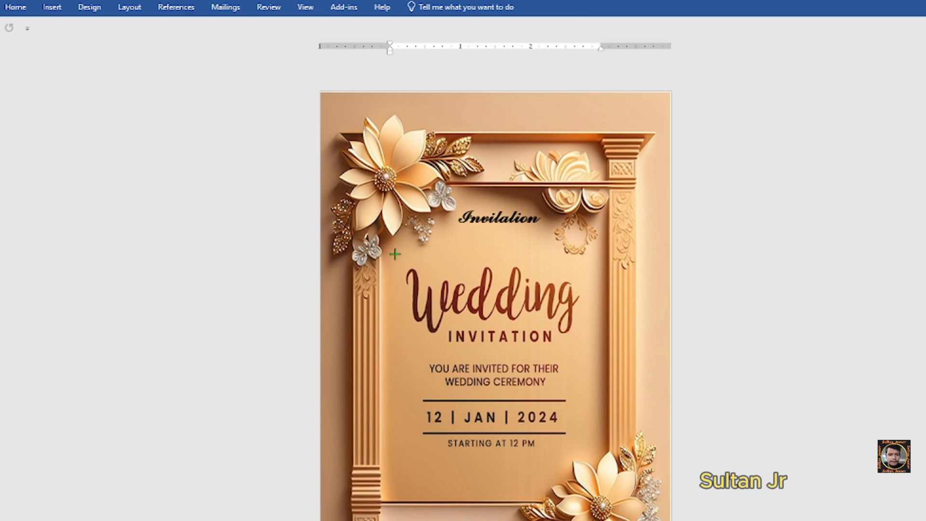
mouse_move(395, 254)
left_mouse_down()
mouse_move(497, 296)
mouse_move(560, 376)
mouse_move(601, 458)
left_mouse_up()
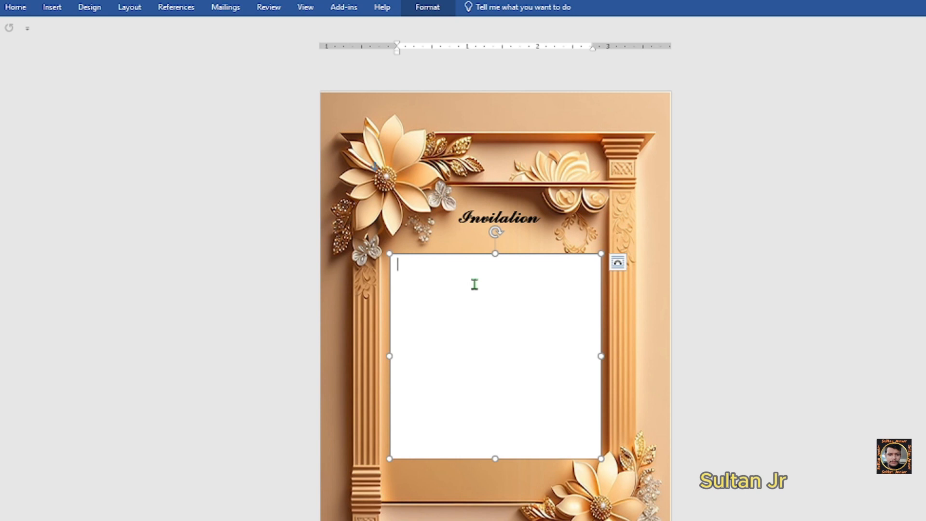
left_click(16, 6)
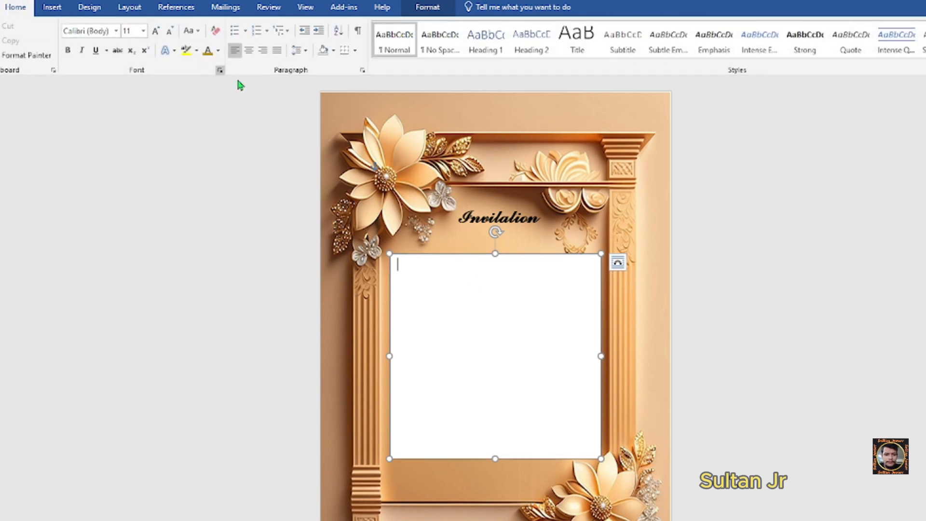
left_click(248, 53)
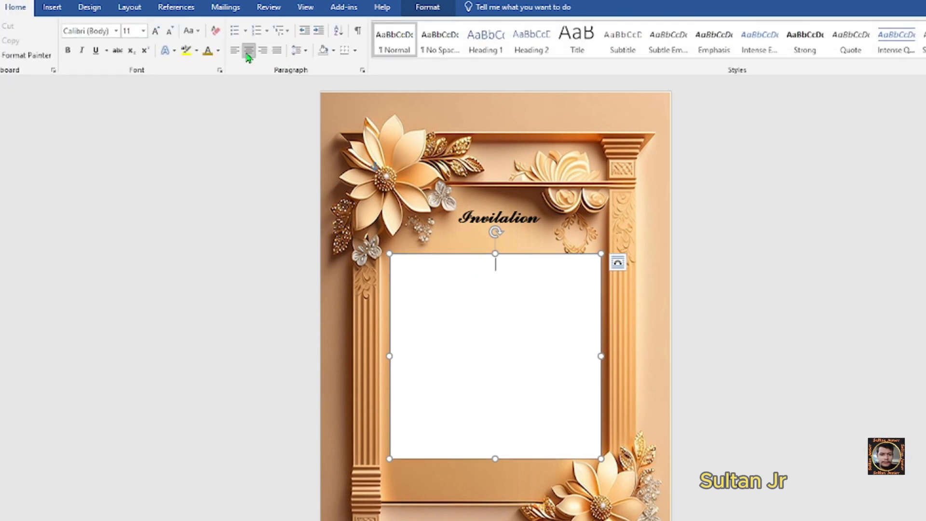
left_click(117, 32)
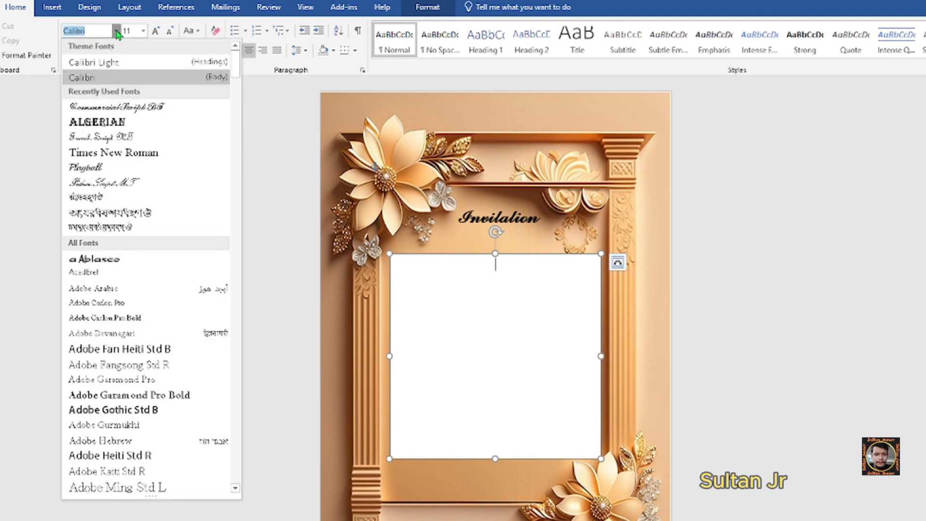
left_click(113, 153)
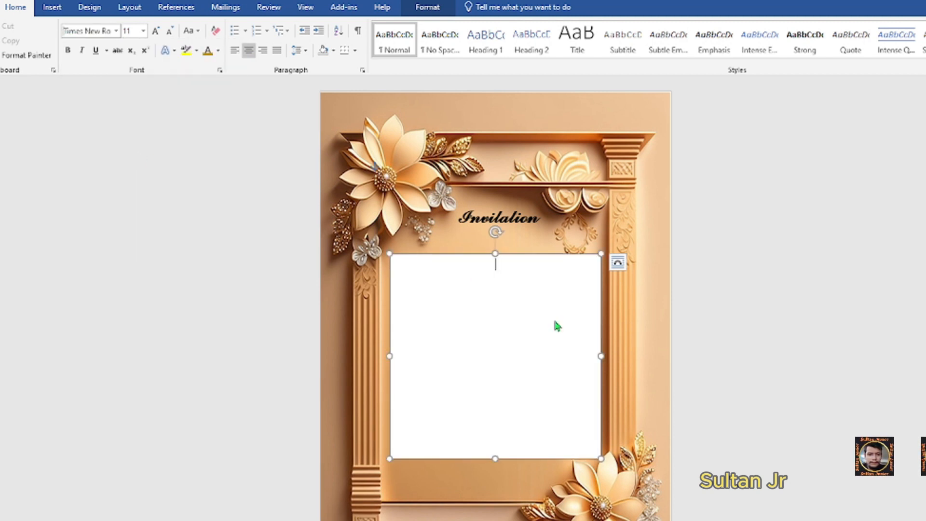
left_click(527, 298)
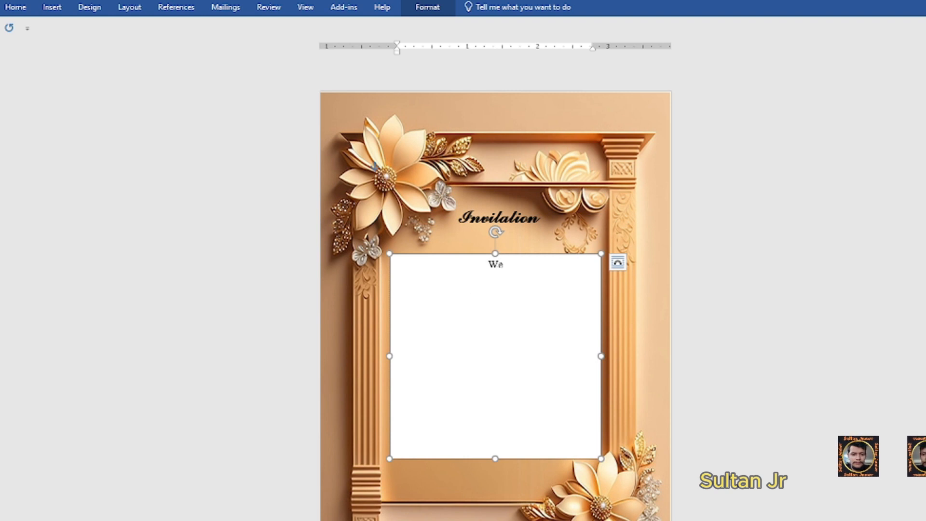
- Type 'We're Inviting You To Beautify Our', 'Wedding' beneath, and bold the first line
type("We're Invi")
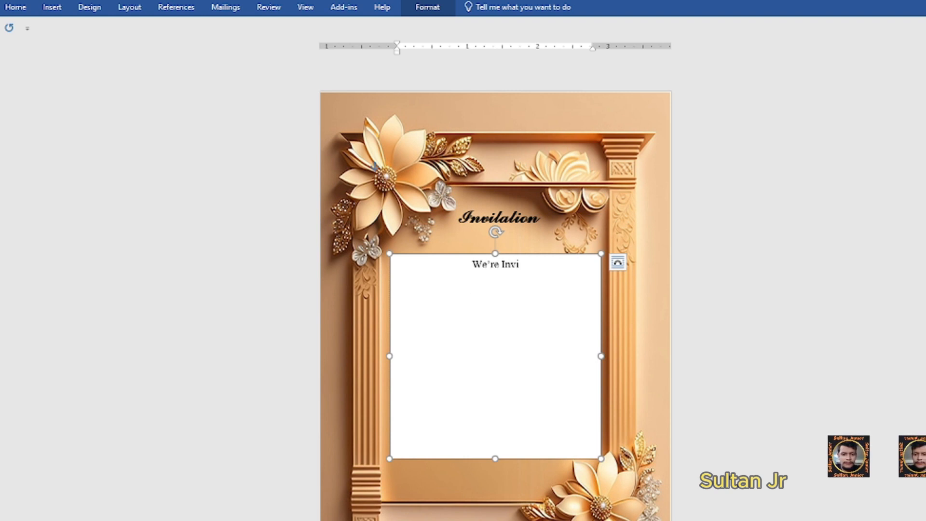
right_click(475, 280)
left_click(16, 7)
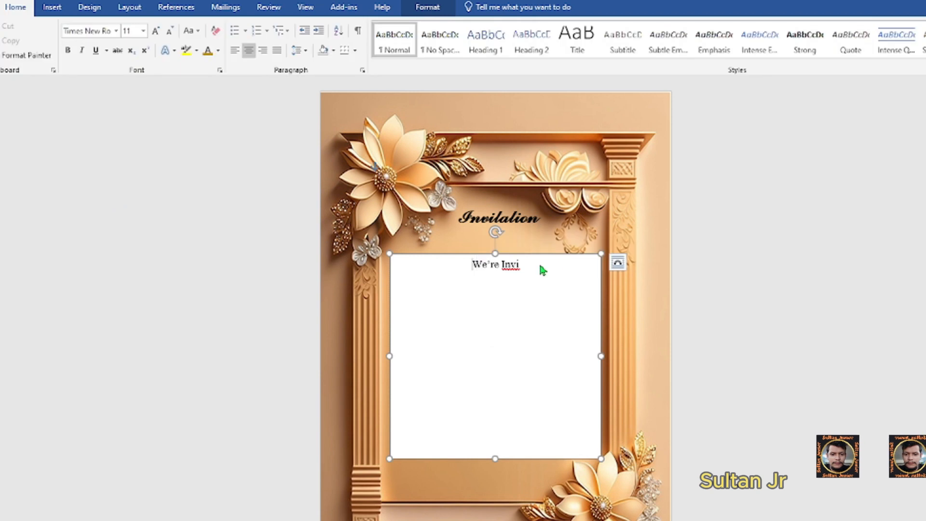
left_click(532, 263)
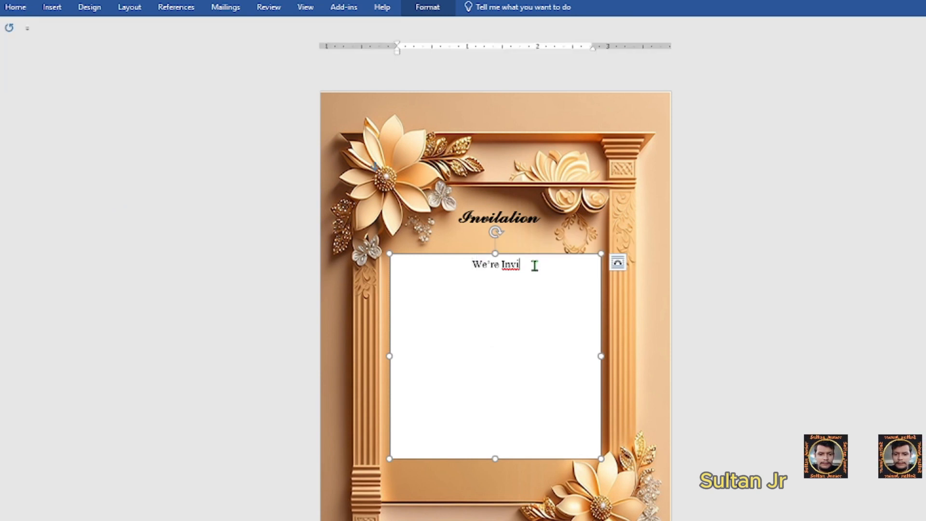
type("ting You To ")
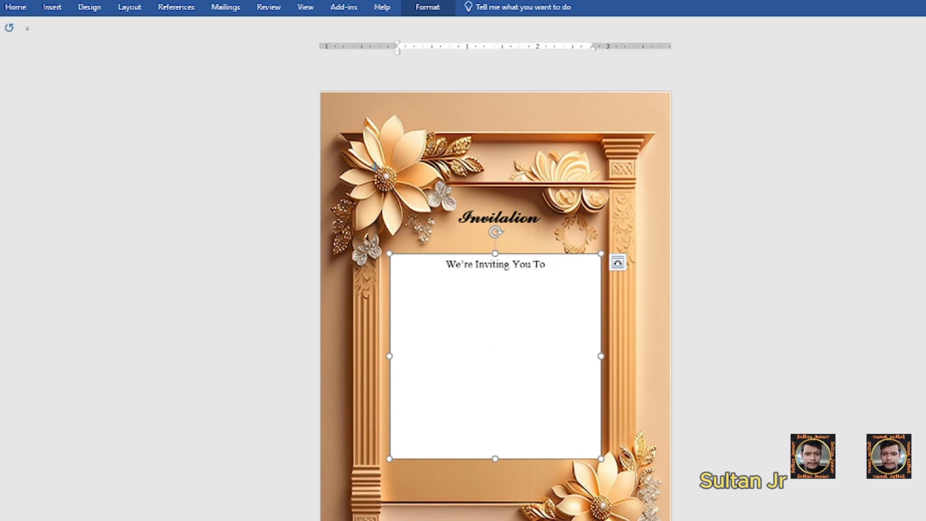
type("Beautify Our")
key("Return")
type("Wedding")
triple_click(535, 266)
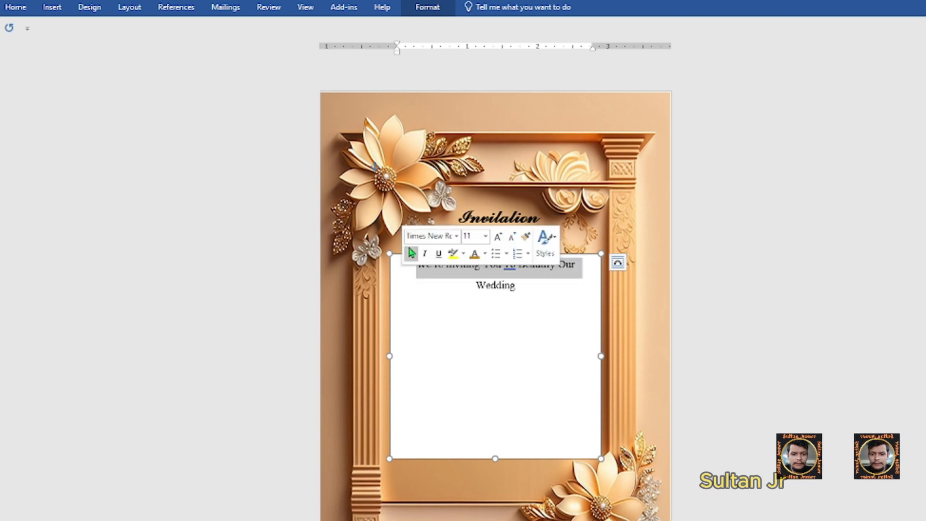
left_click(410, 253)
left_click(558, 283)
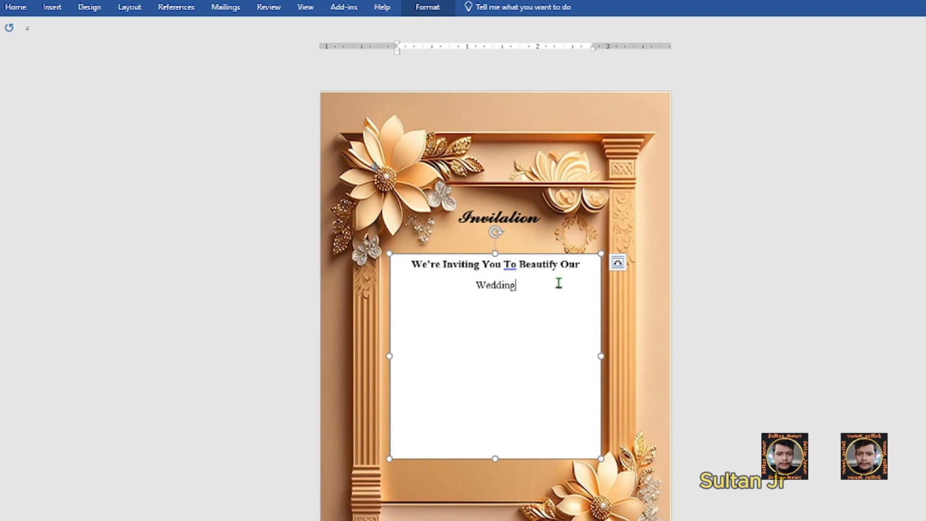
- Make 'Wedding' bold 22 pt Algerian and type 'WITH YOUR PRESENCE' on the line below
left_click_drag(521, 285, 452, 278)
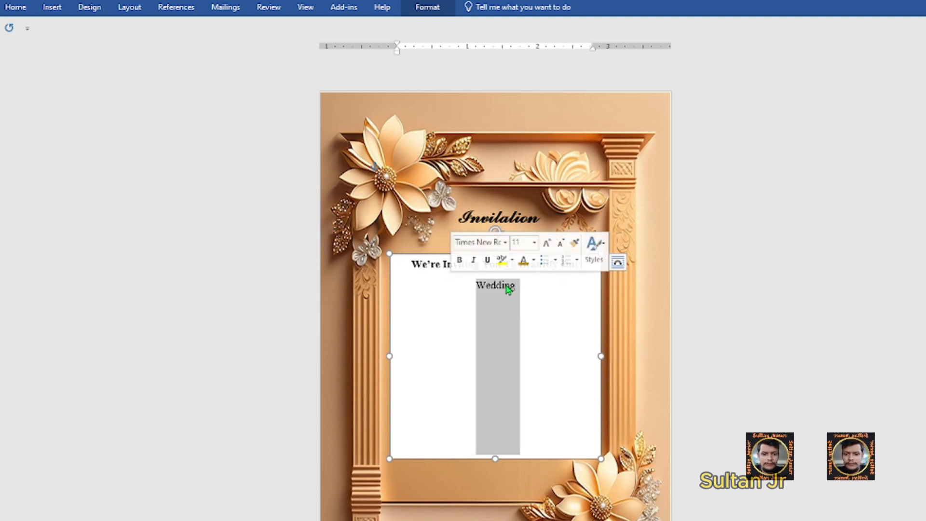
left_click(506, 243)
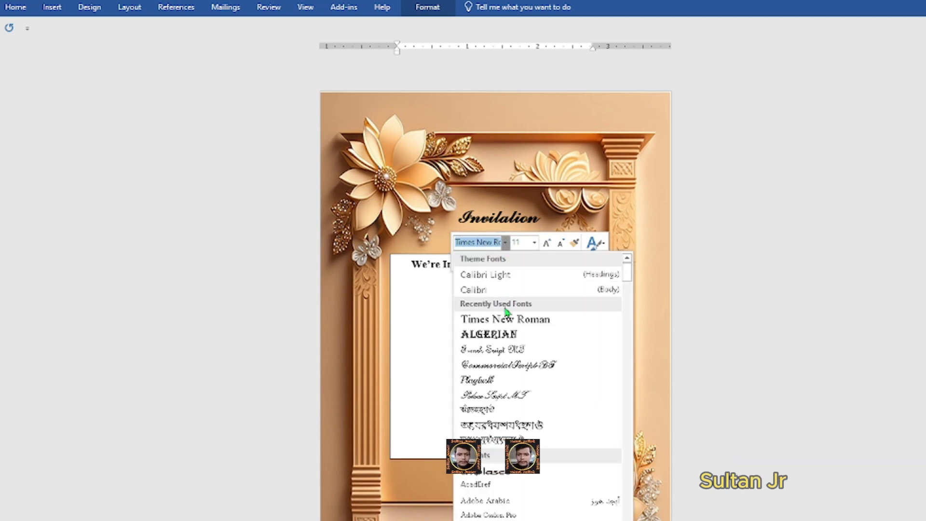
left_click(503, 335)
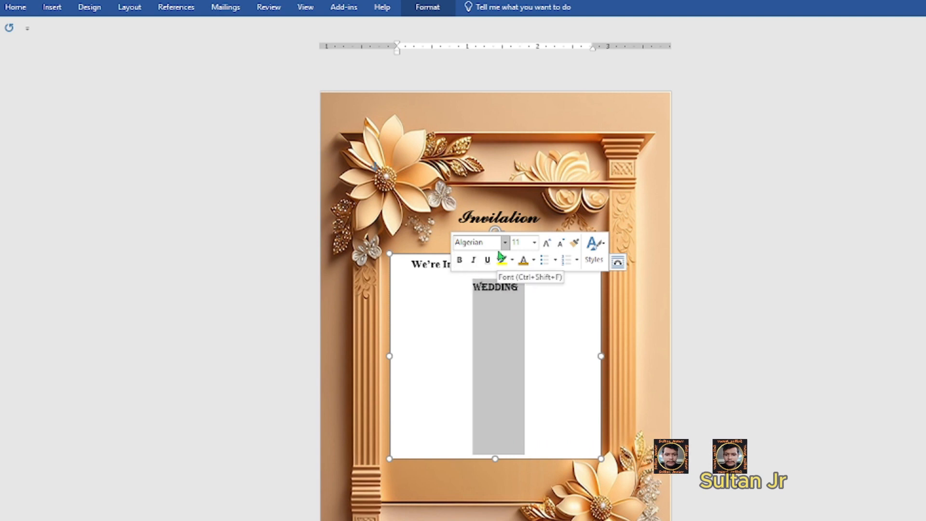
left_click(534, 243)
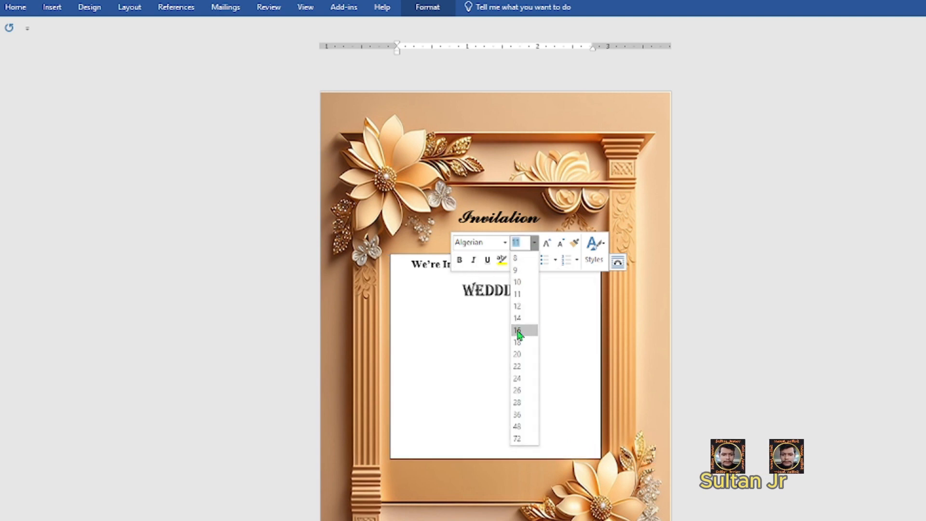
left_click(518, 368)
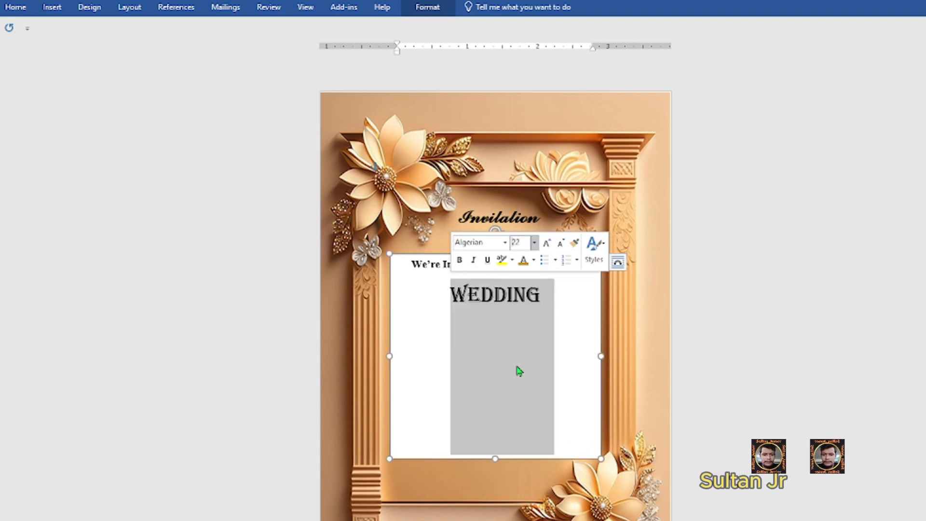
left_click(459, 260)
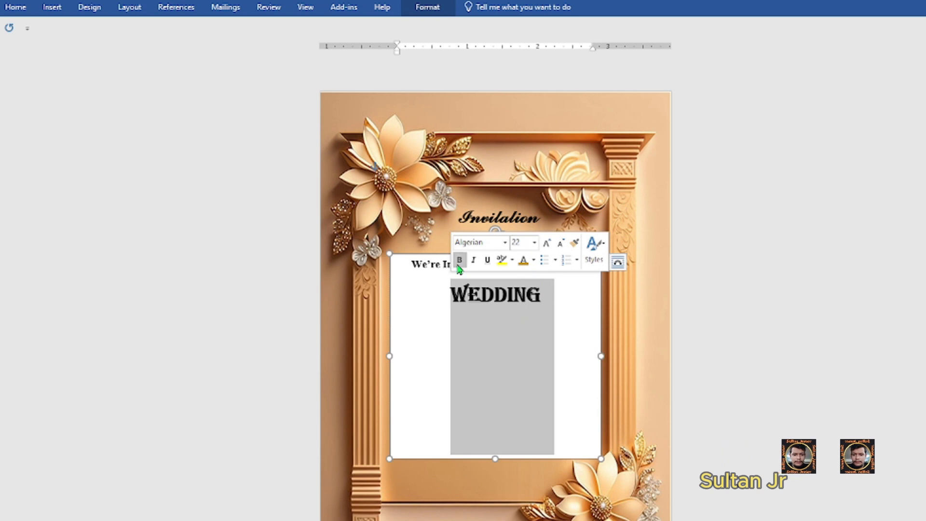
left_click(568, 353)
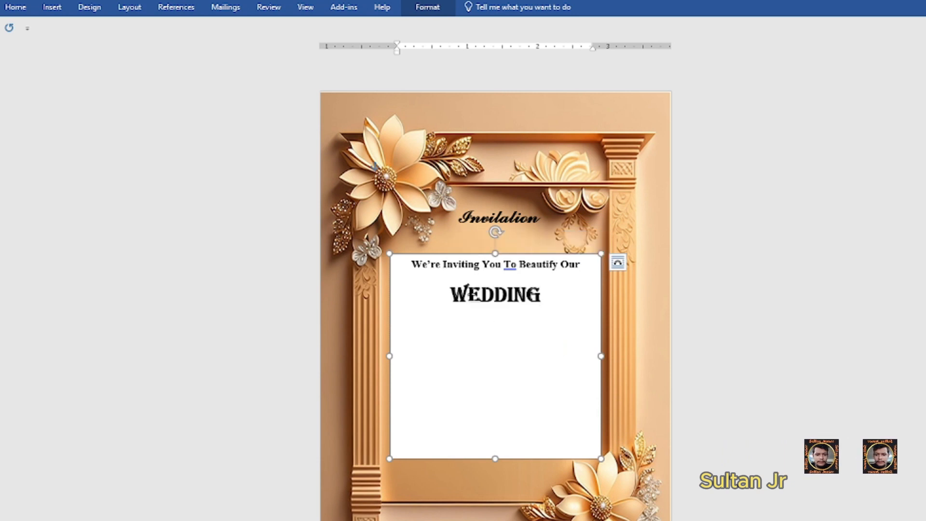
type("W")
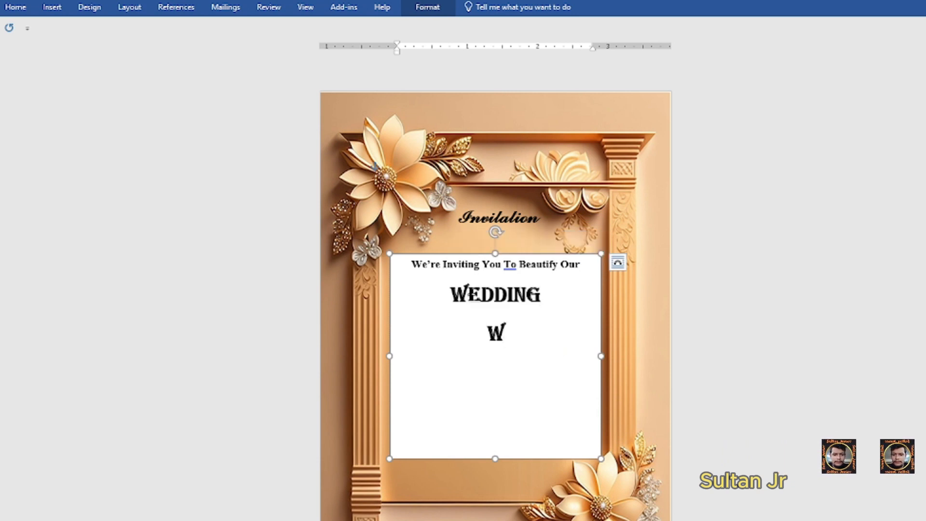
type("ITH YOUR ")
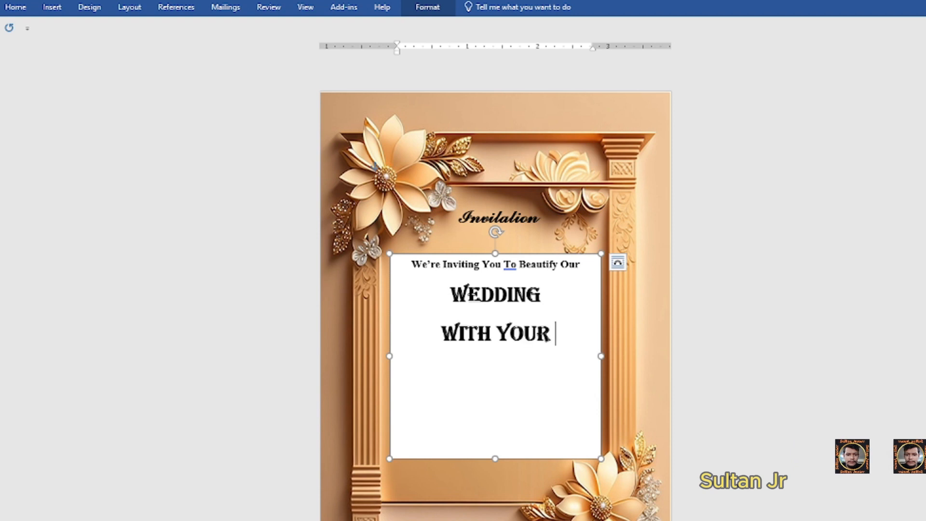
type("PRESEN")
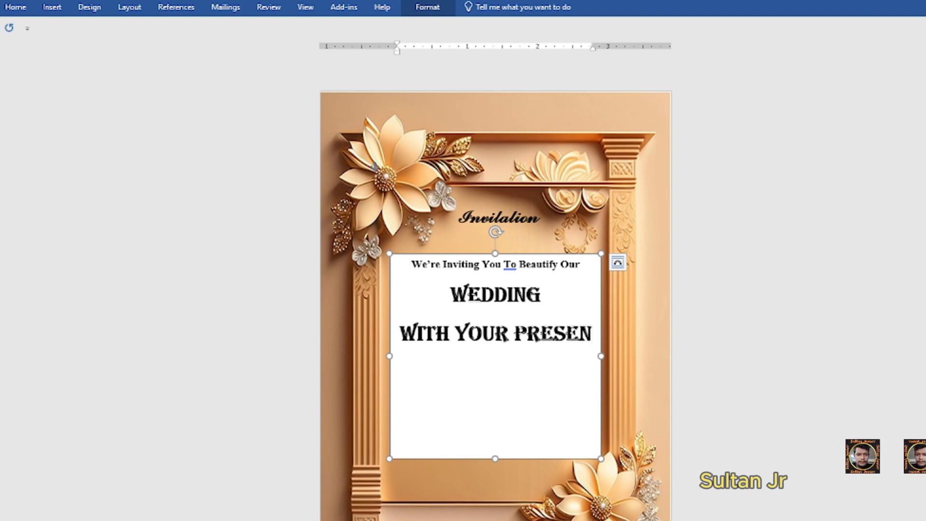
type("ce")
- Set the word PRESENCE in Times New Roman at 14 pt
double_click(496, 364)
left_click(514, 321)
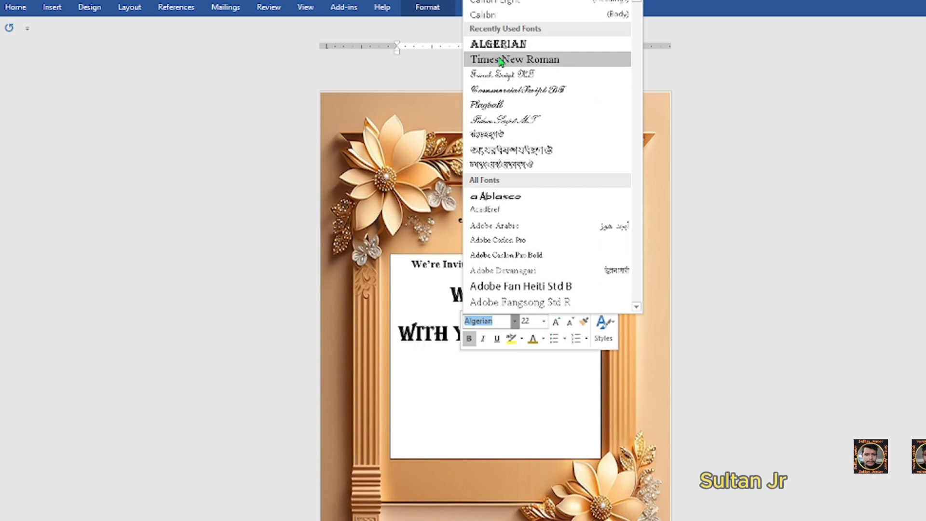
left_click(501, 59)
left_click(544, 321)
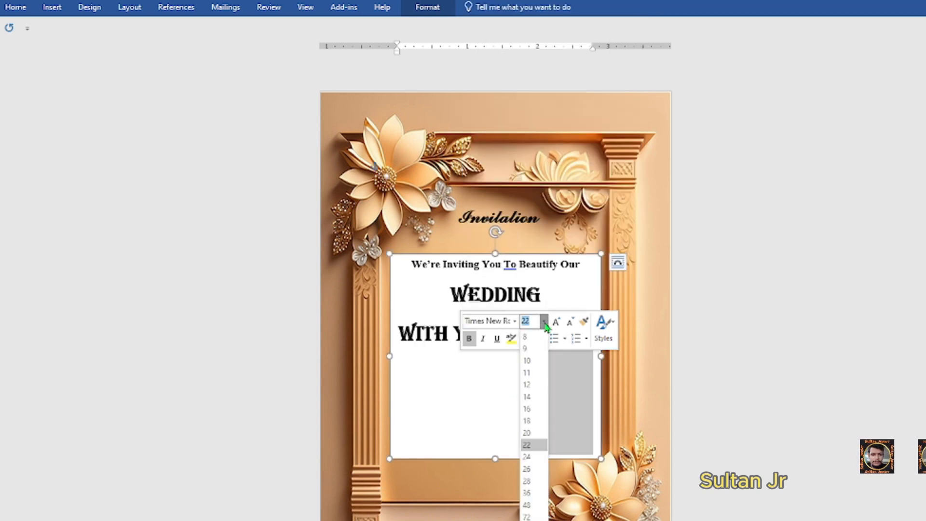
left_click(531, 397)
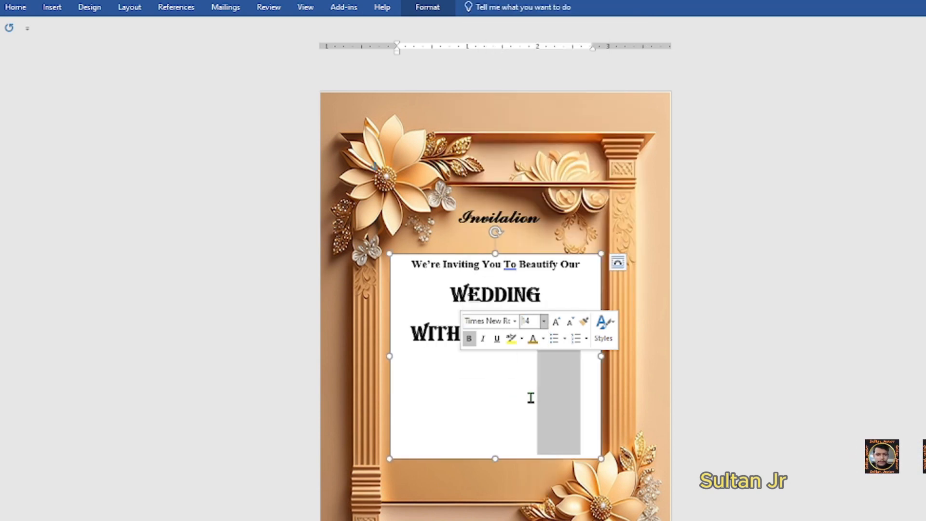
- Change YOUR and WITH to Times New Roman, with letters after the W at 14 pt
left_click_drag(520, 334, 466, 333)
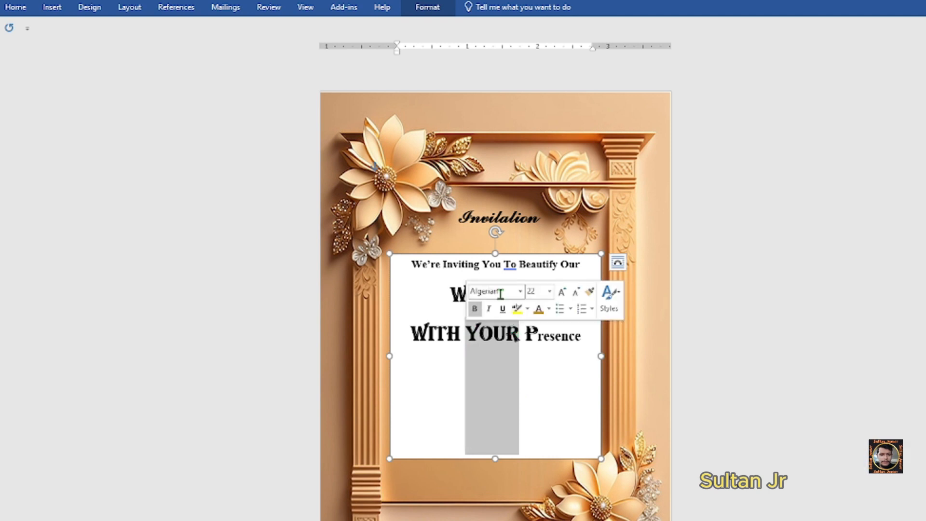
left_click(520, 291)
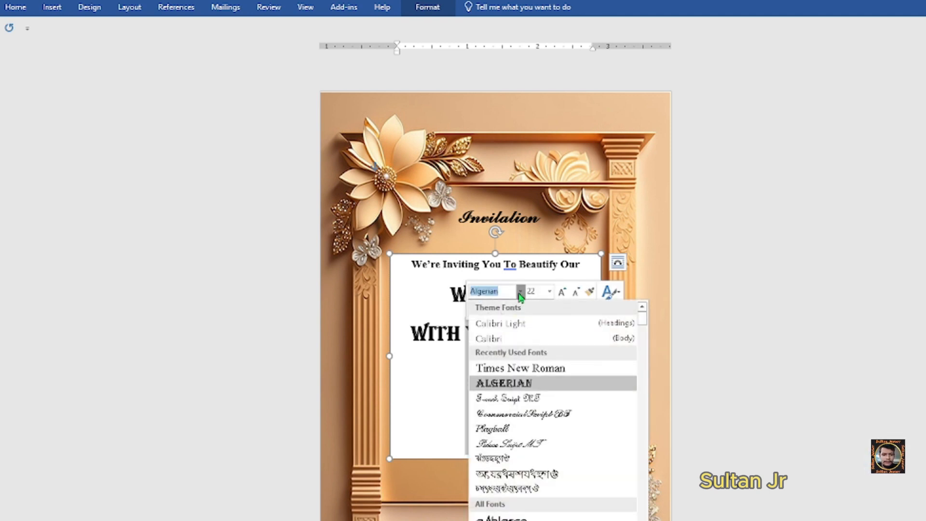
left_click(529, 368)
left_click(520, 291)
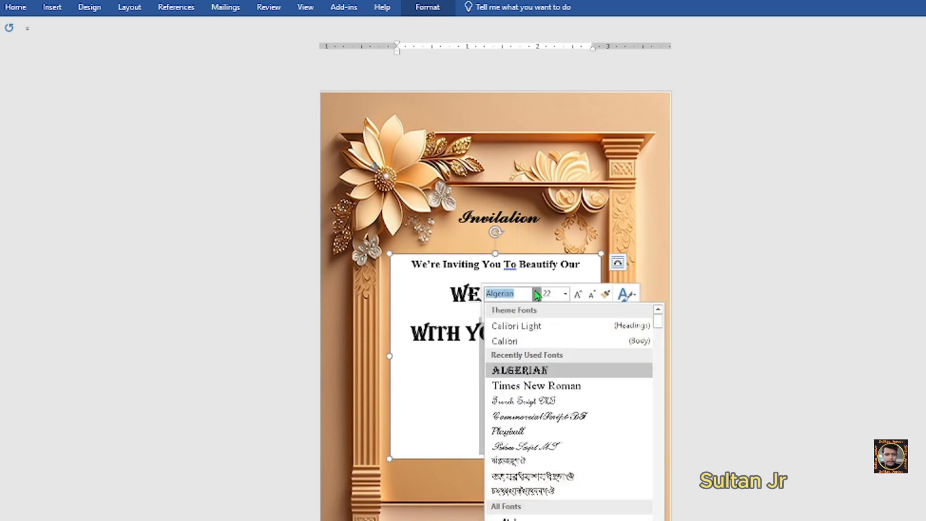
left_click(553, 381)
left_click(536, 294)
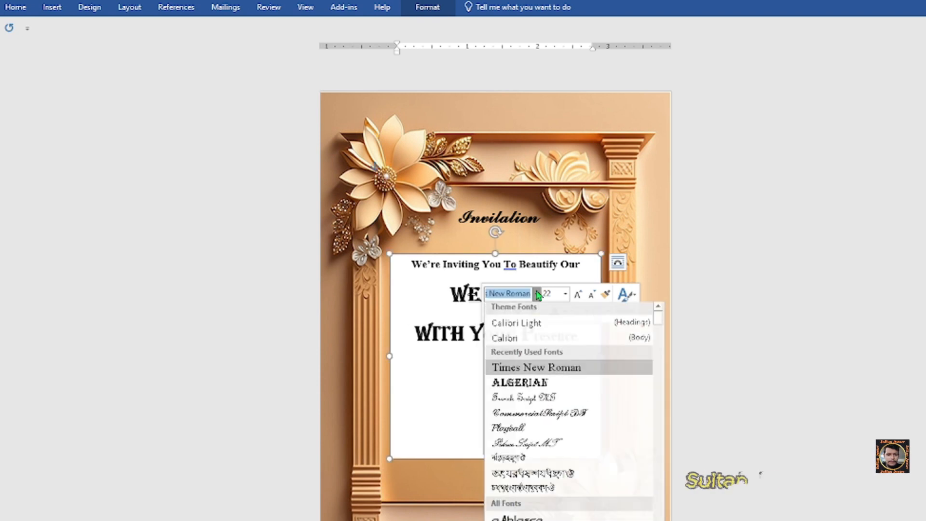
left_click(520, 368)
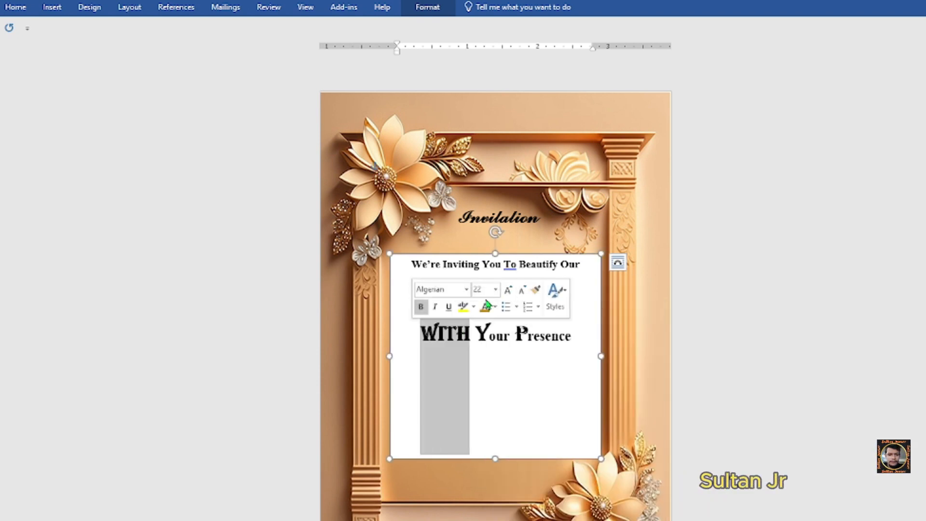
left_click(496, 294)
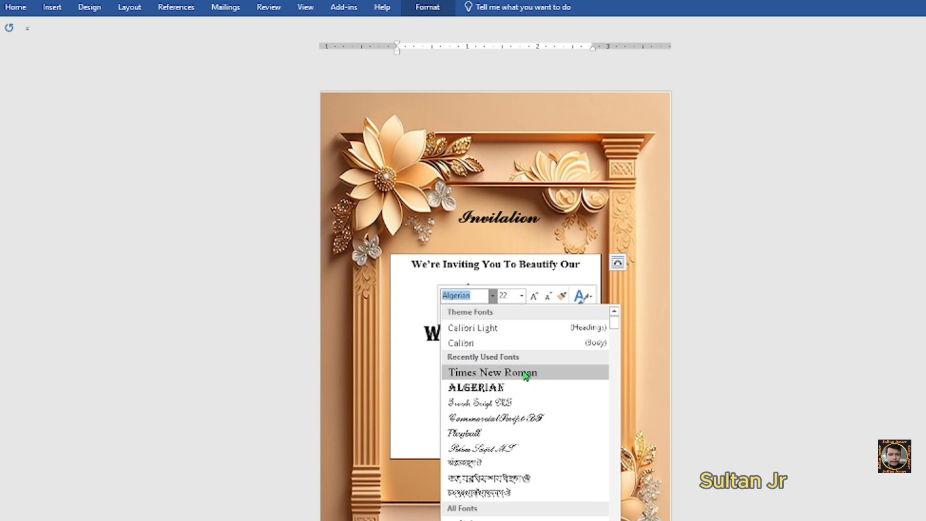
left_click(525, 374)
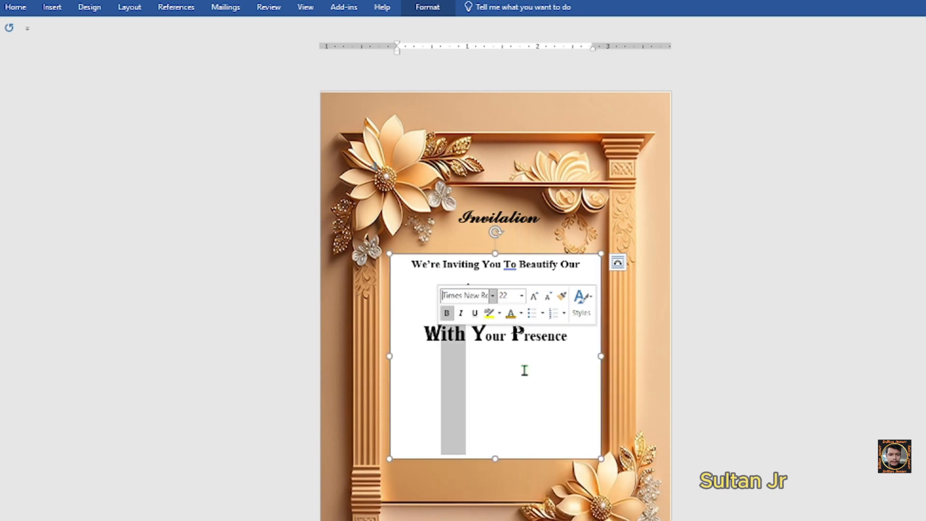
left_click(521, 296)
left_click(515, 370)
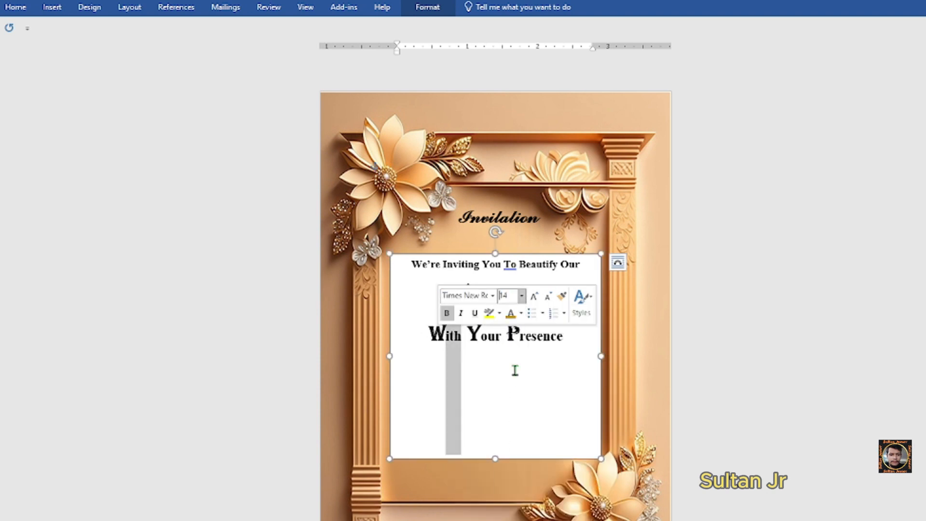
- Enlarge the initial P of Presence and Y of Your to 16 pt
left_click_drag(519, 338, 511, 339)
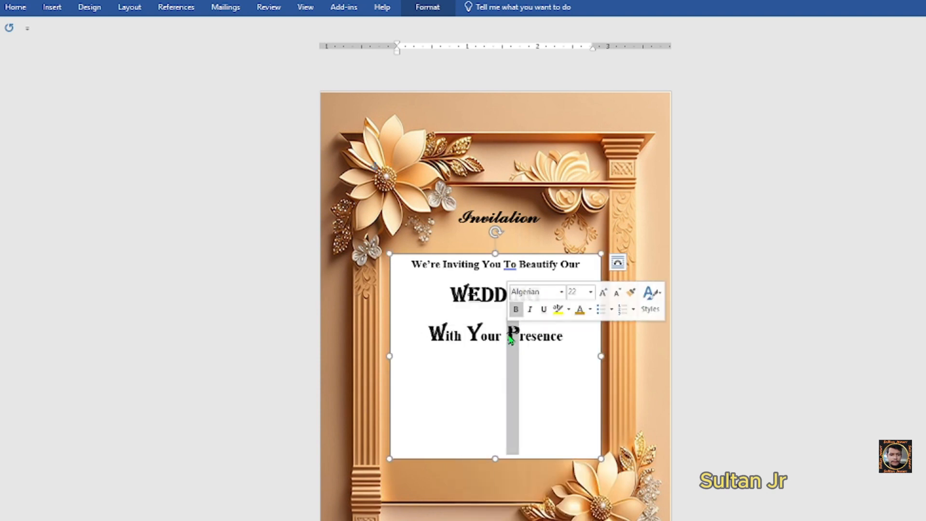
left_click(592, 292)
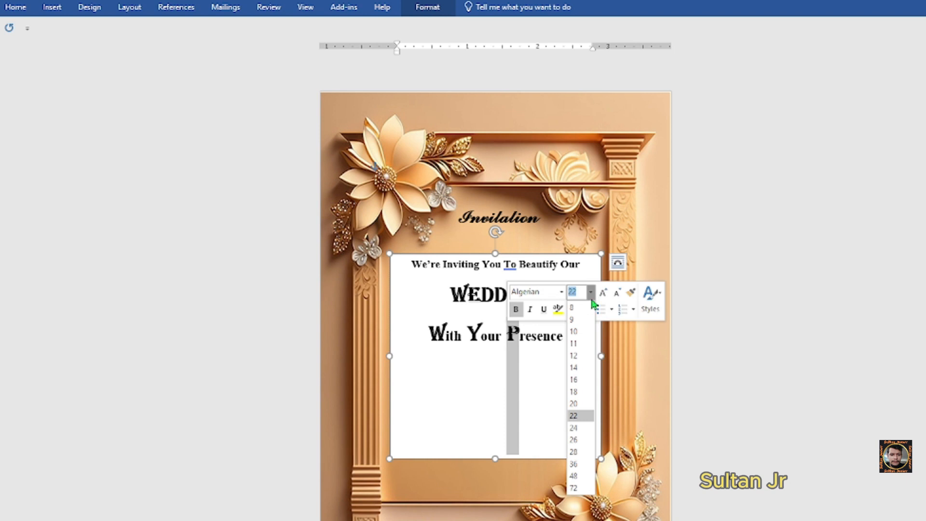
left_click(577, 380)
left_click(542, 336)
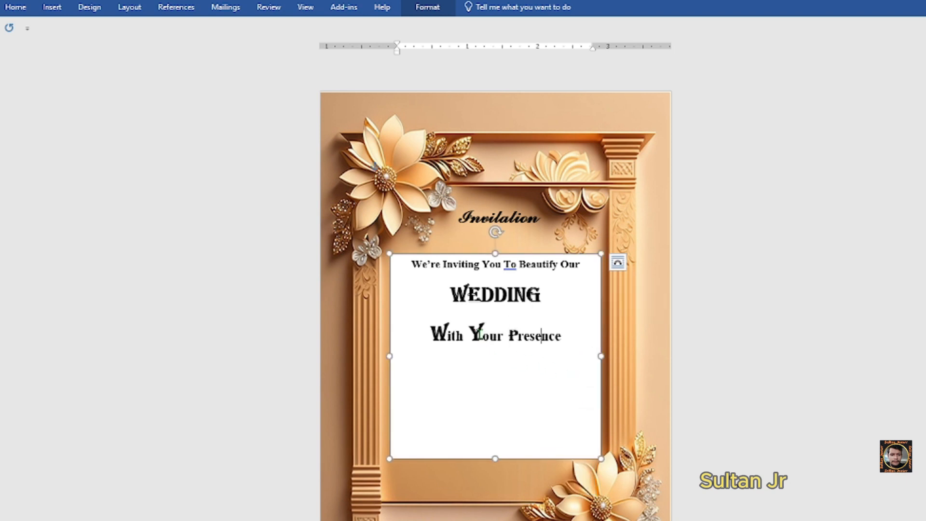
left_click_drag(481, 335, 470, 336)
left_click(549, 293)
left_click(542, 382)
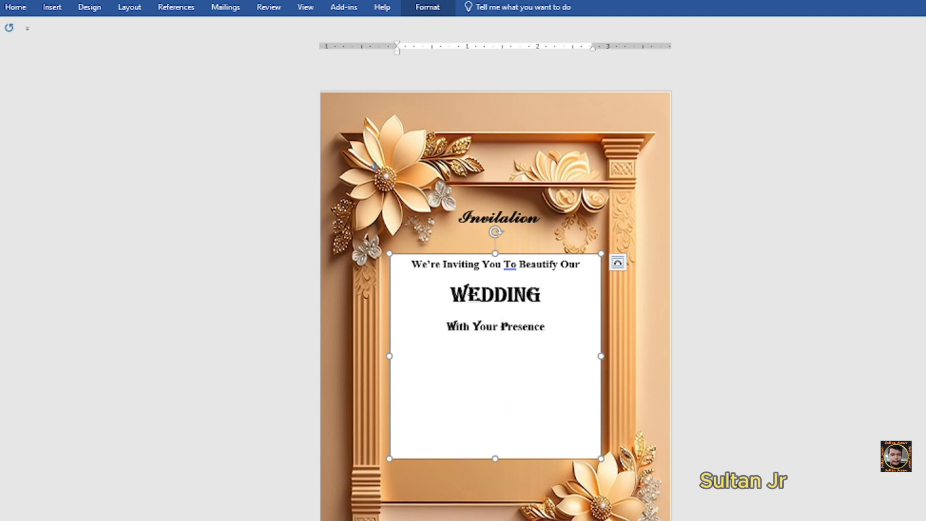
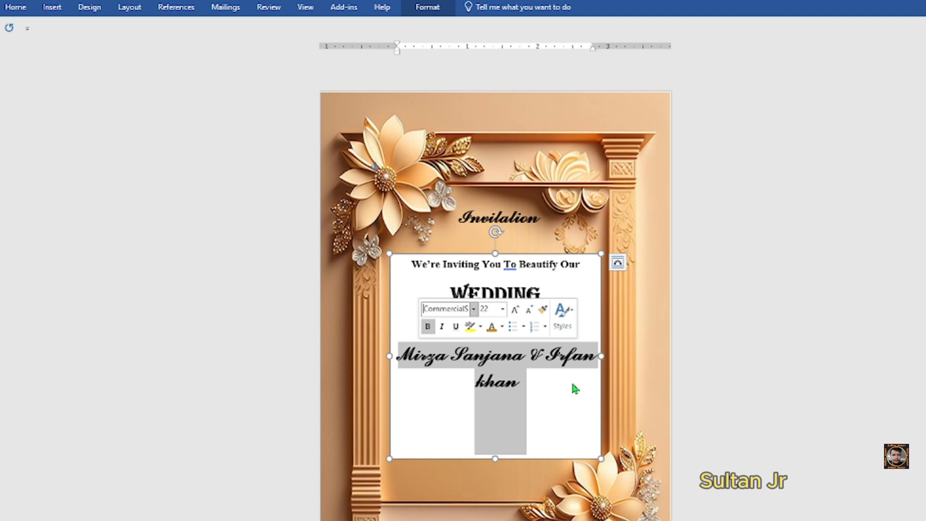
- Type the couple's names on a new line, set it to 18 pt, and reselect it
left_click(503, 308)
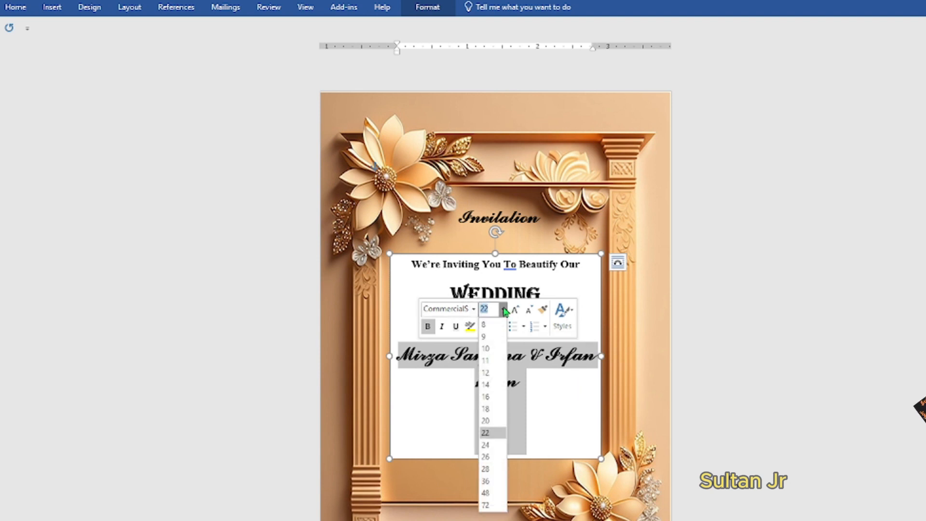
left_click(486, 409)
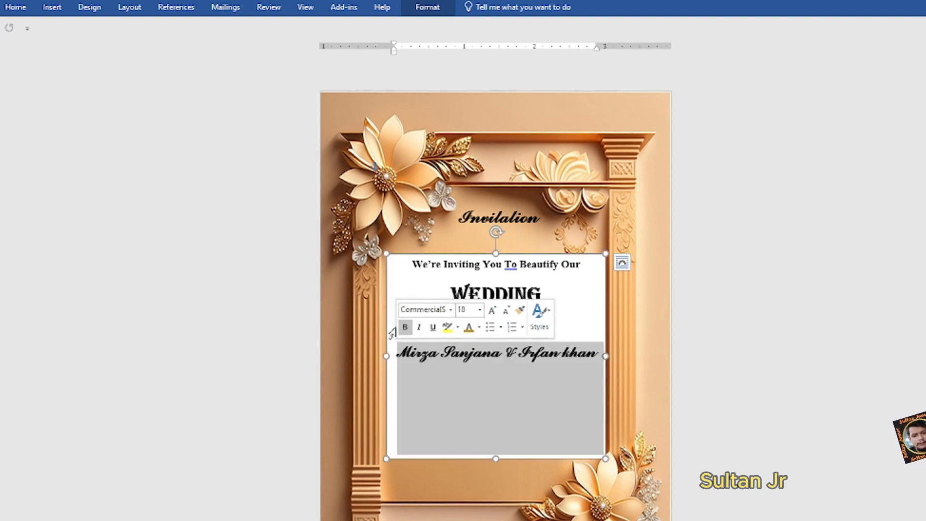
left_click(595, 312)
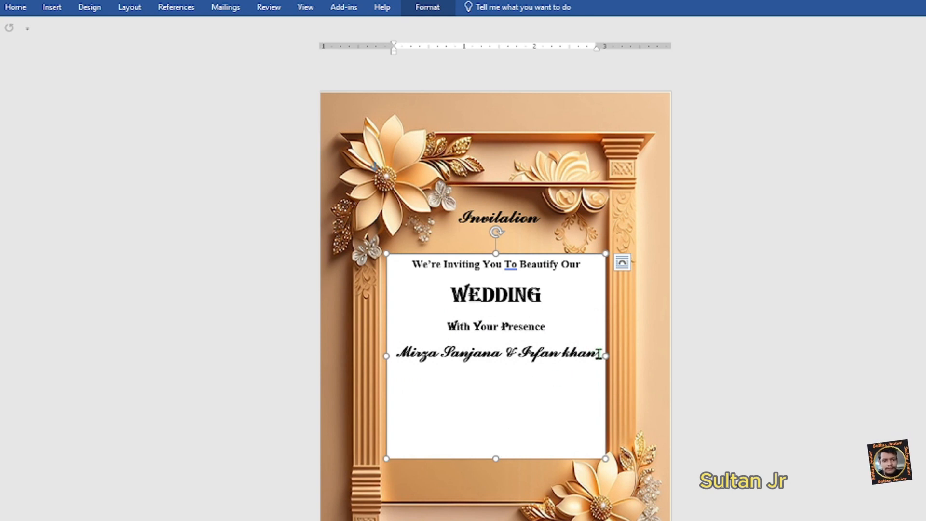
left_click_drag(599, 355, 413, 344)
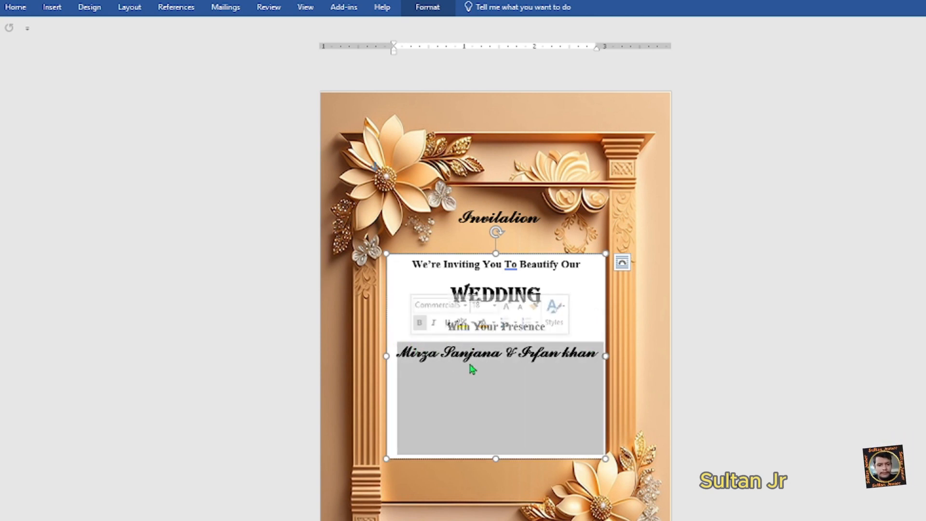
- Colour the names line Orange, Accent 2, Darker 50%, then deselect it
left_click(425, 9)
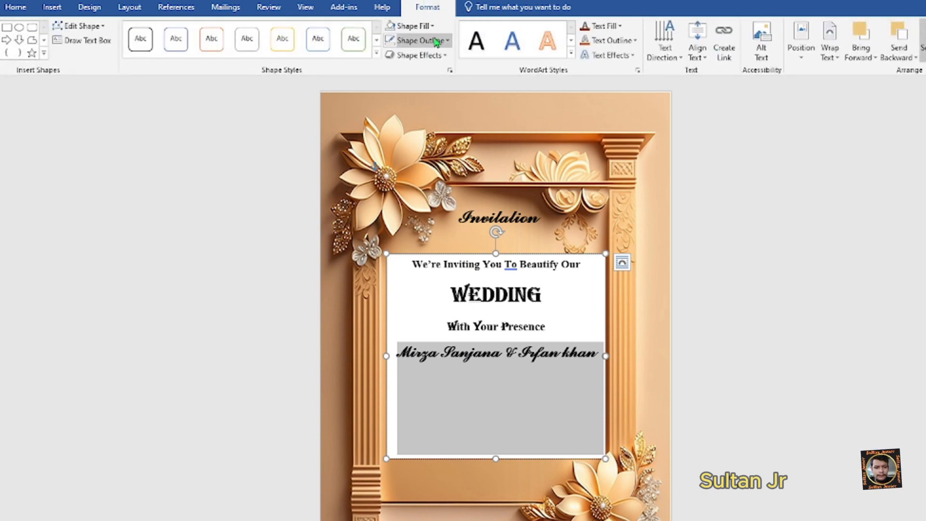
left_click(611, 27)
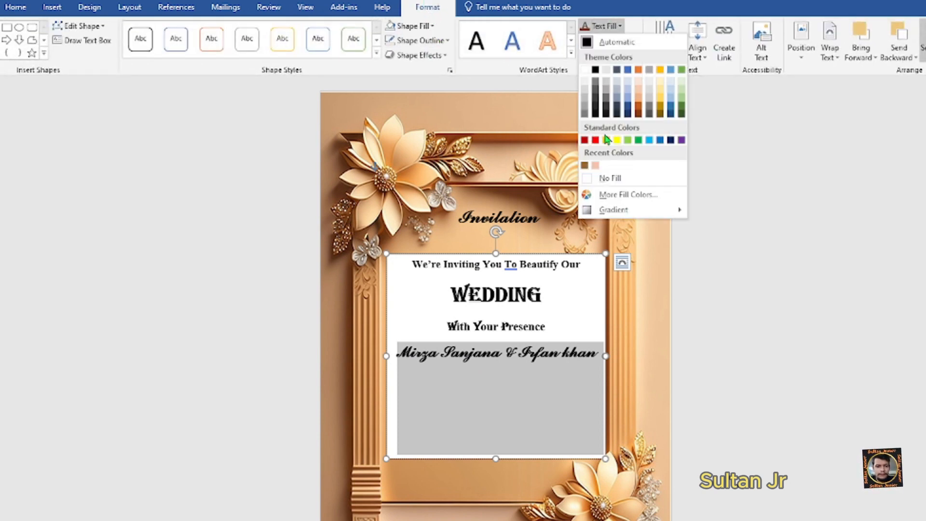
left_click(638, 115)
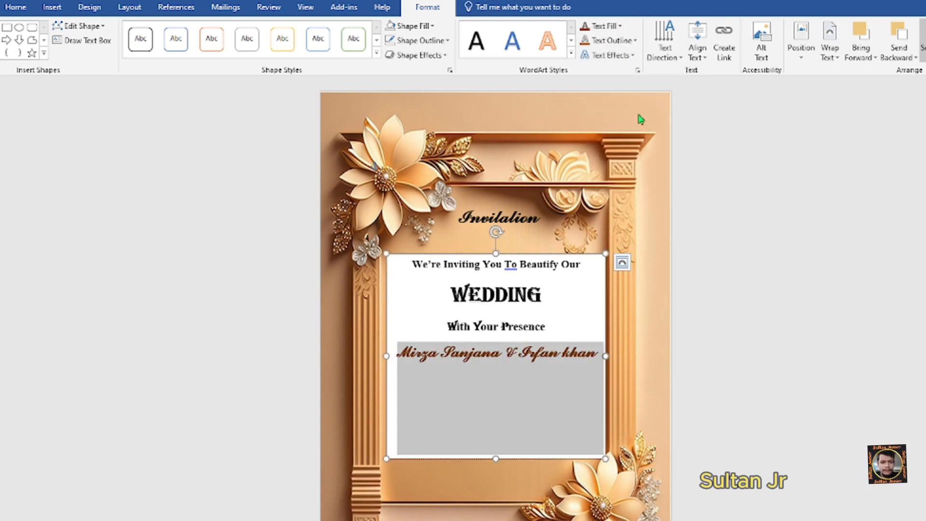
left_click(728, 323)
left_click(550, 316)
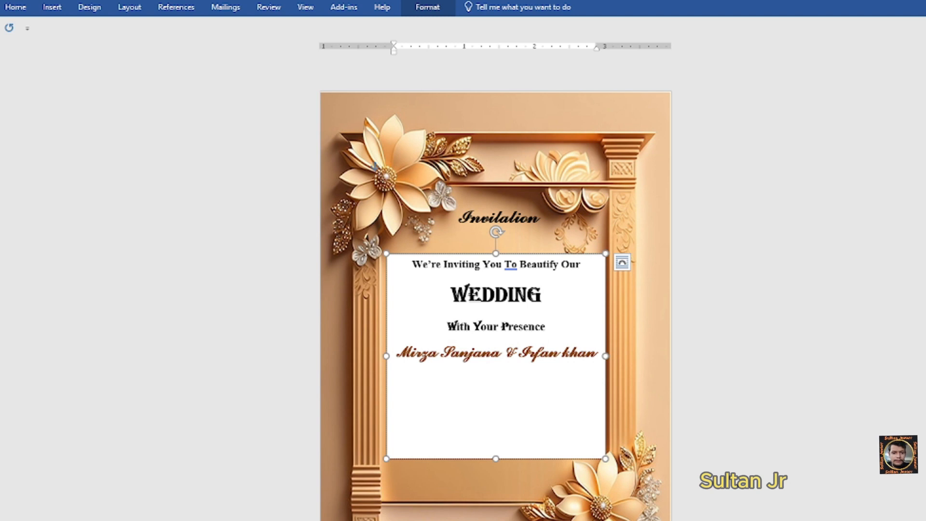
- Add a 14 pt Times New Roman line reading 'Friday February 16, 2024 At 7:00 PM'
type("F")
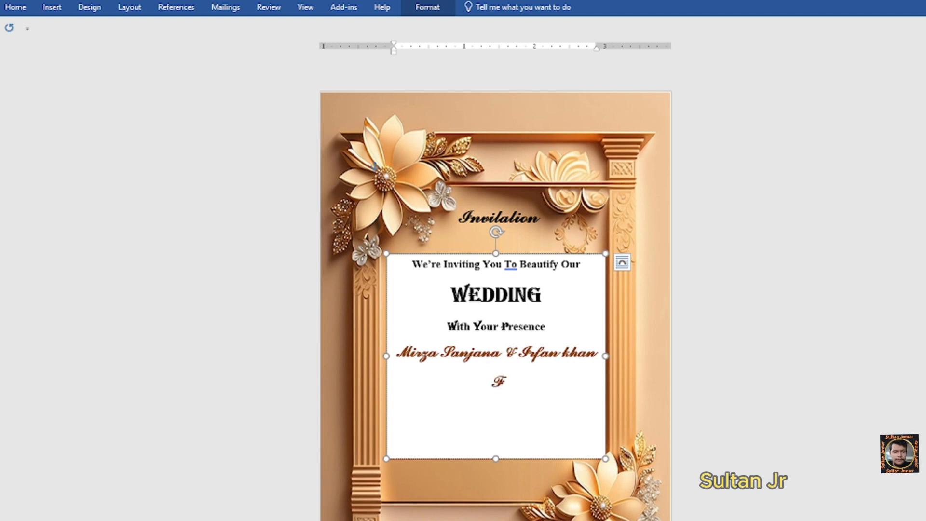
left_click(16, 7)
left_click(116, 31)
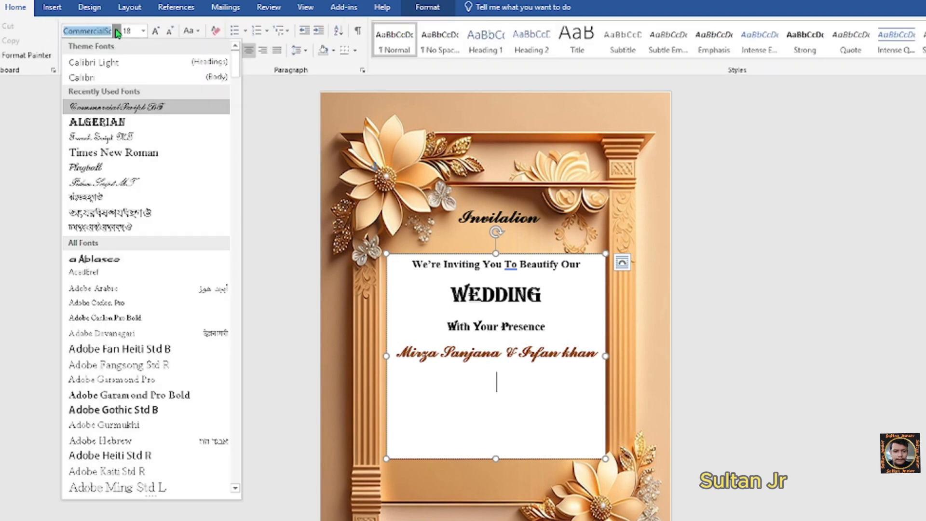
left_click(119, 159)
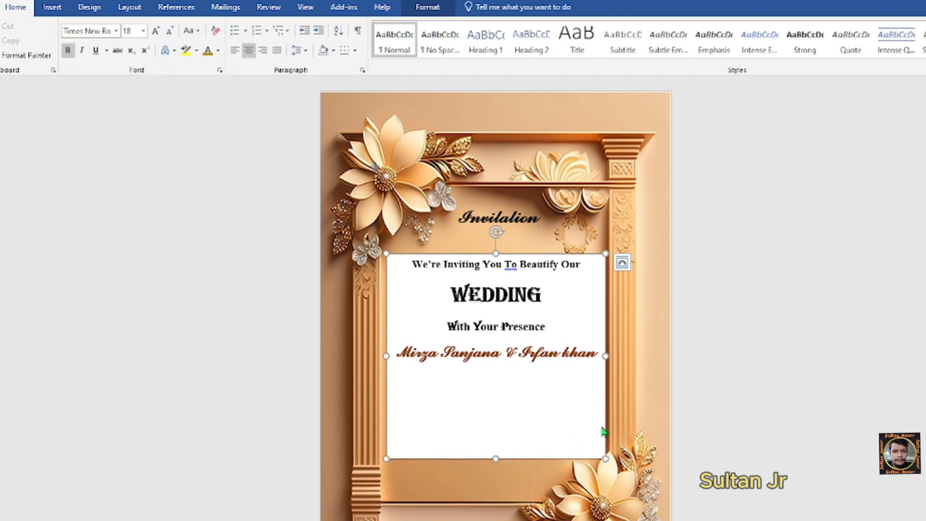
left_click(143, 30)
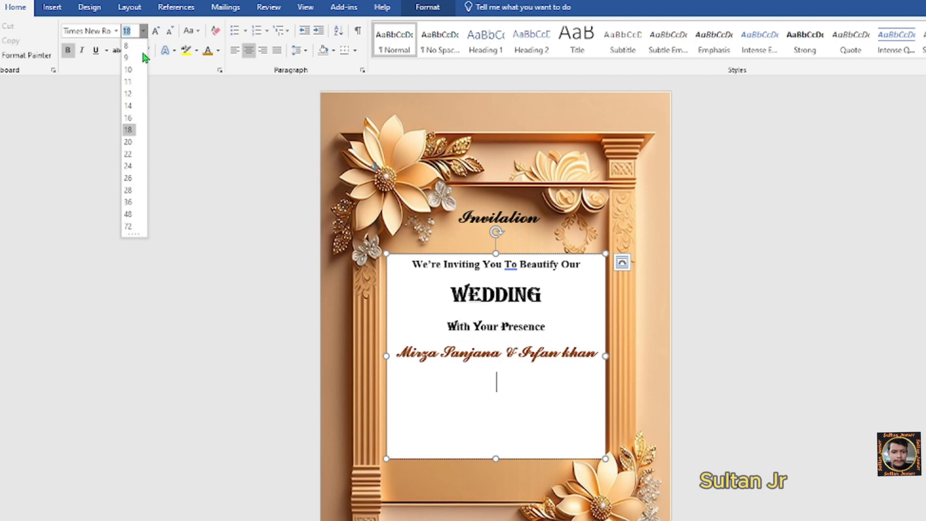
left_click(129, 106)
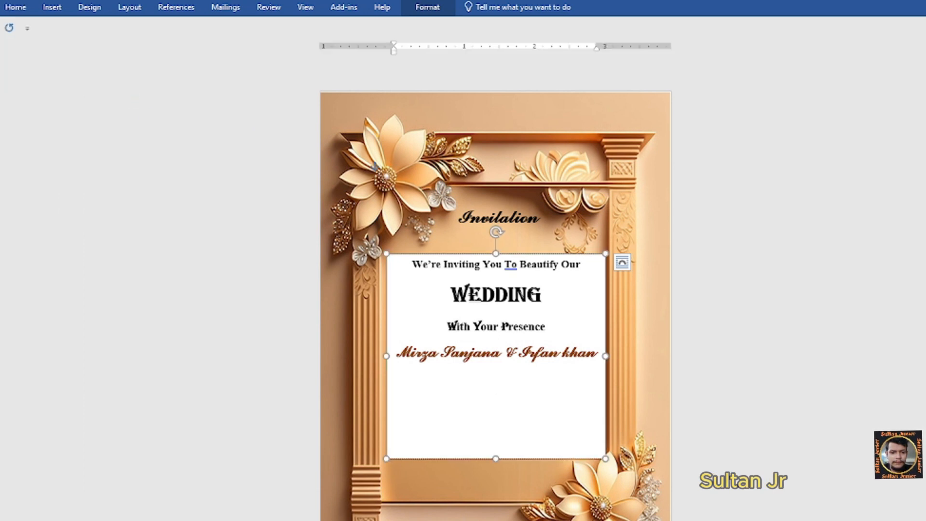
left_click(425, 11)
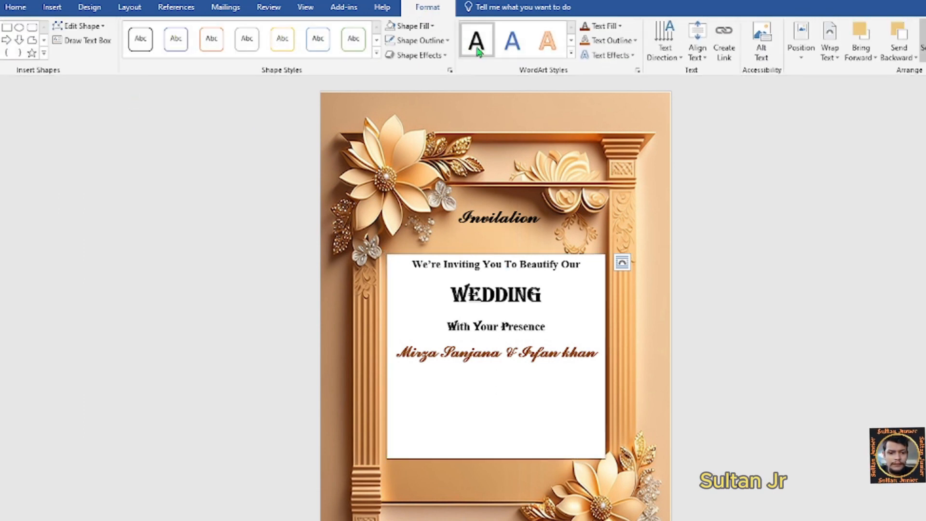
left_click(620, 26)
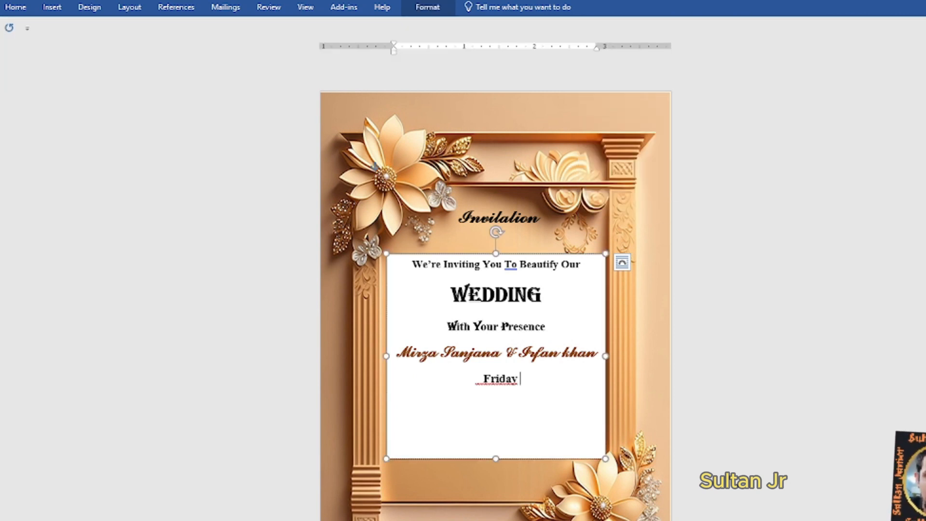
type("Fe")
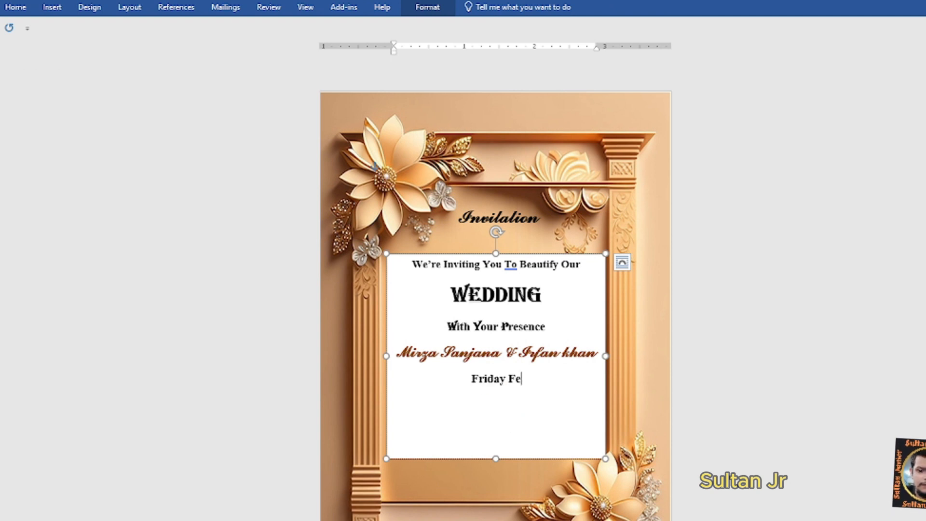
type("bruary")
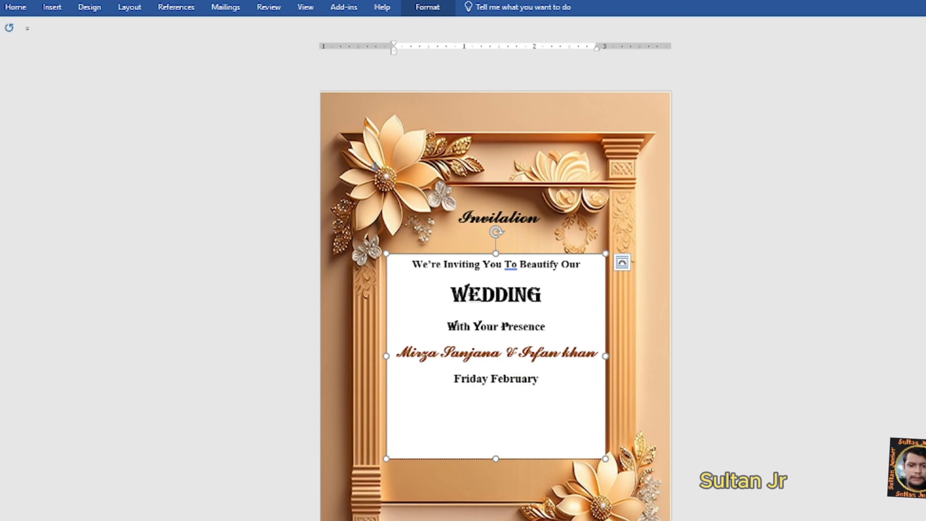
type(" 16")
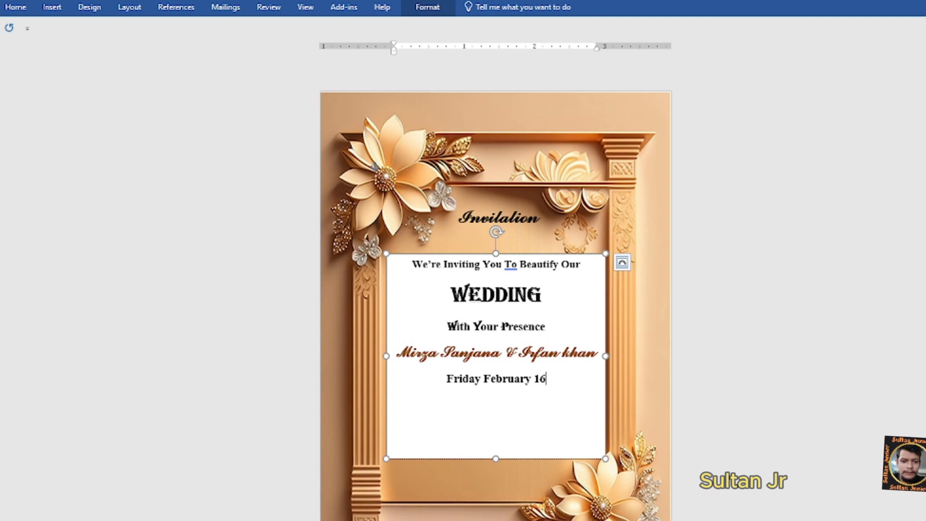
type(", 2024")
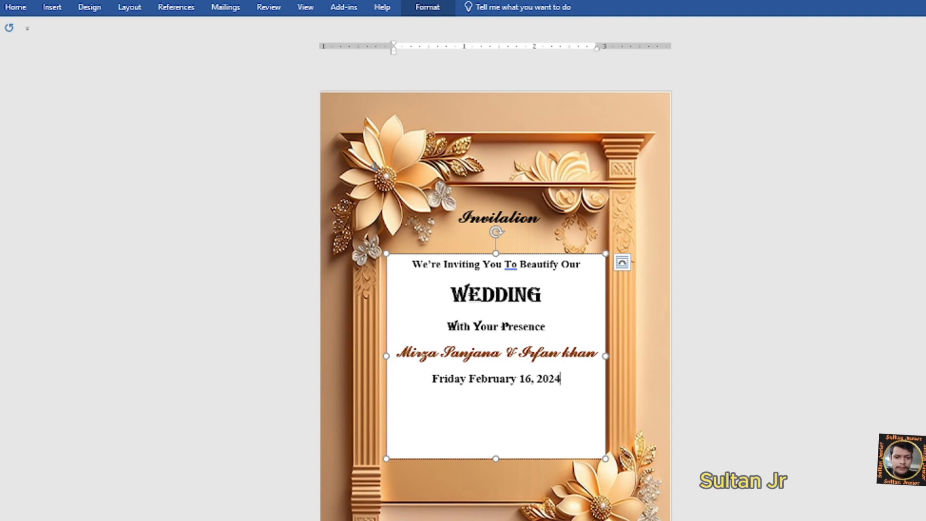
type(" At 7")
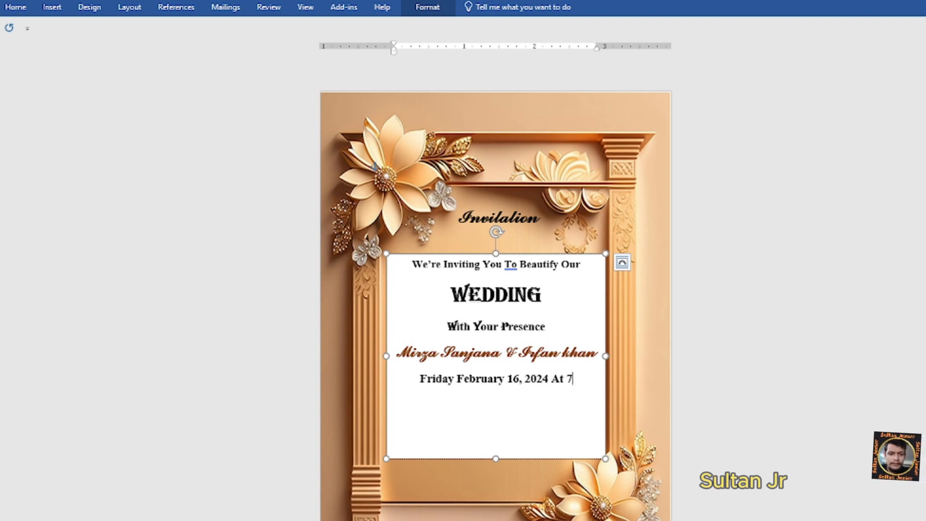
type(":00 PM")
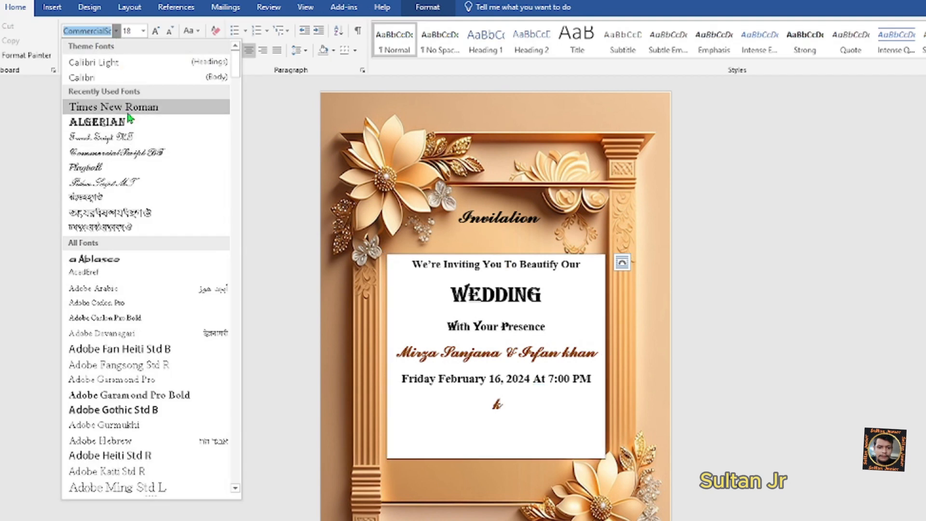
- Type the venue address on a new line at 12 pt
key("Escape")
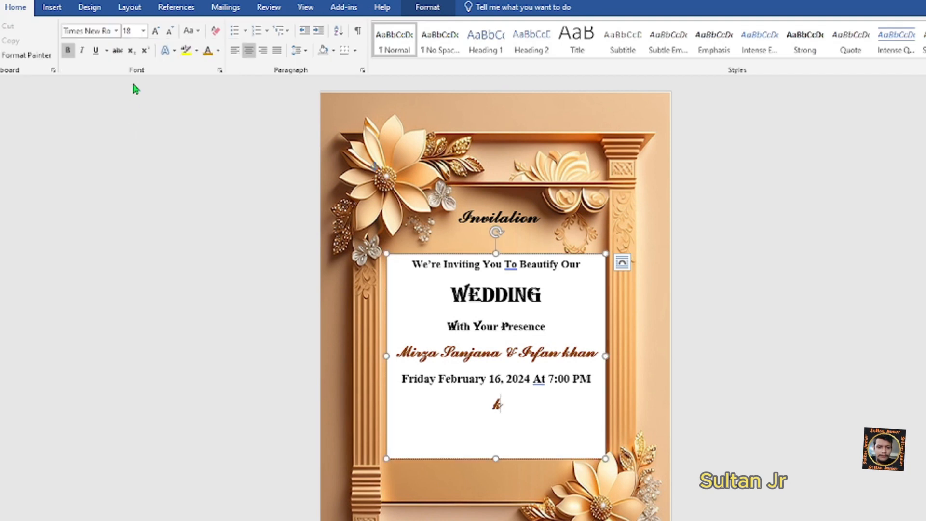
left_click(143, 31)
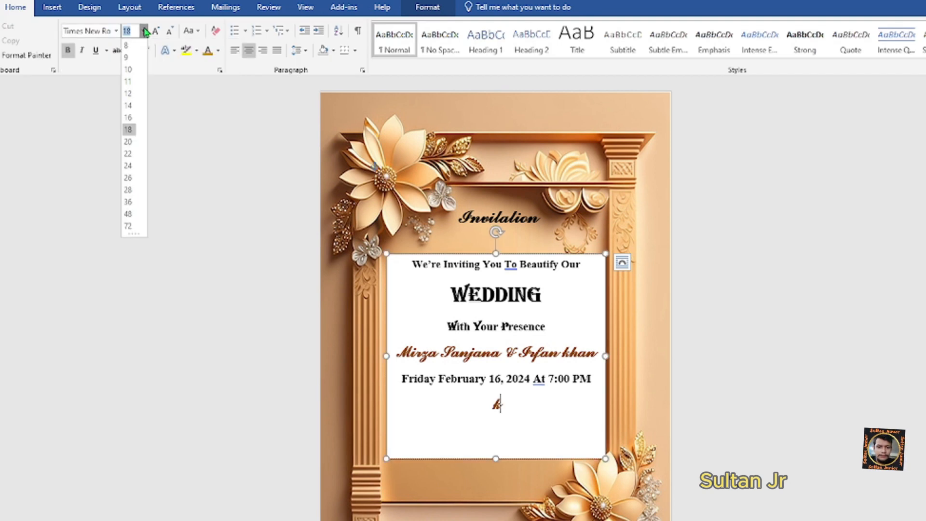
left_click(129, 93)
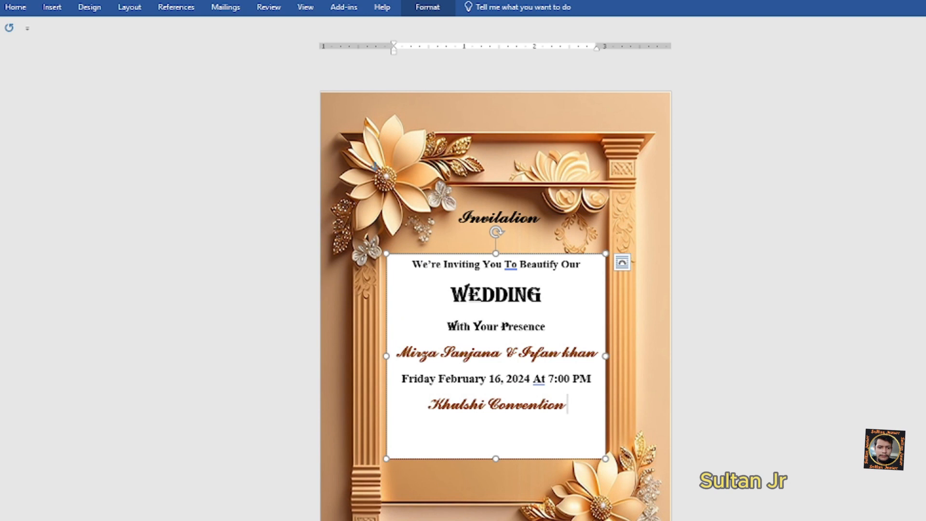
type("Hall, Foysla")
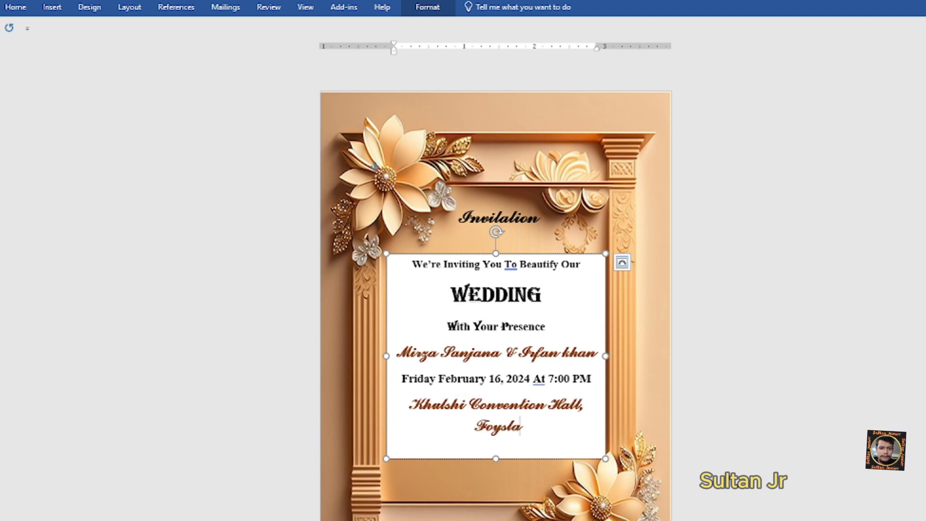
type("ke")
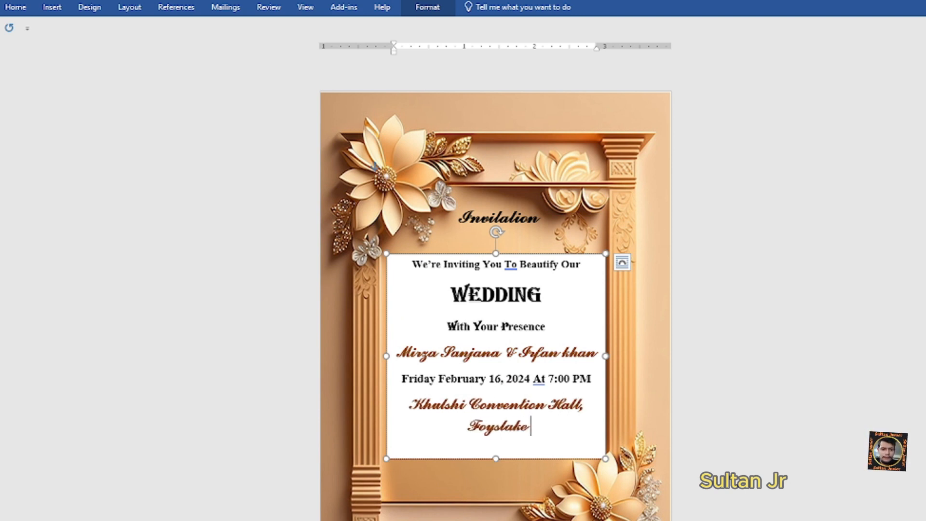
type(", Clg.")
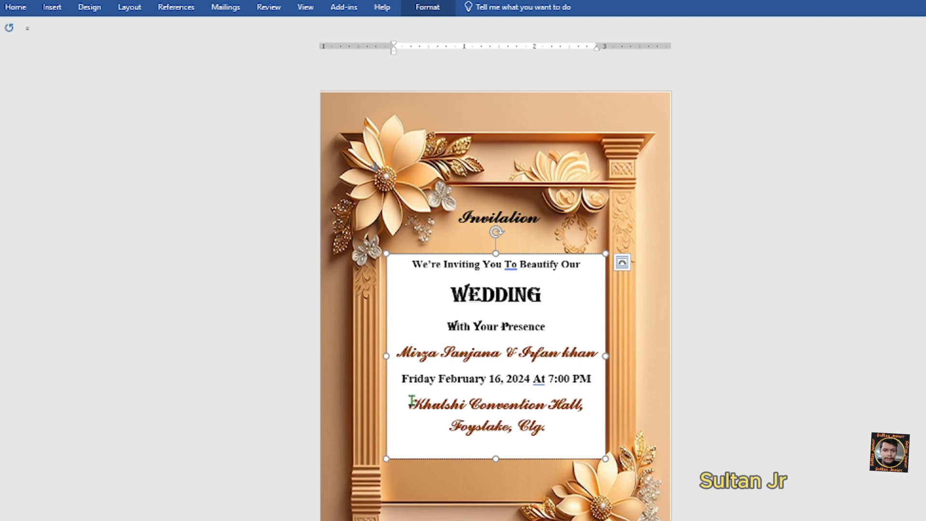
- Restyle the venue address as black 10 pt Times New Roman on one line
left_click_drag(411, 400, 555, 436)
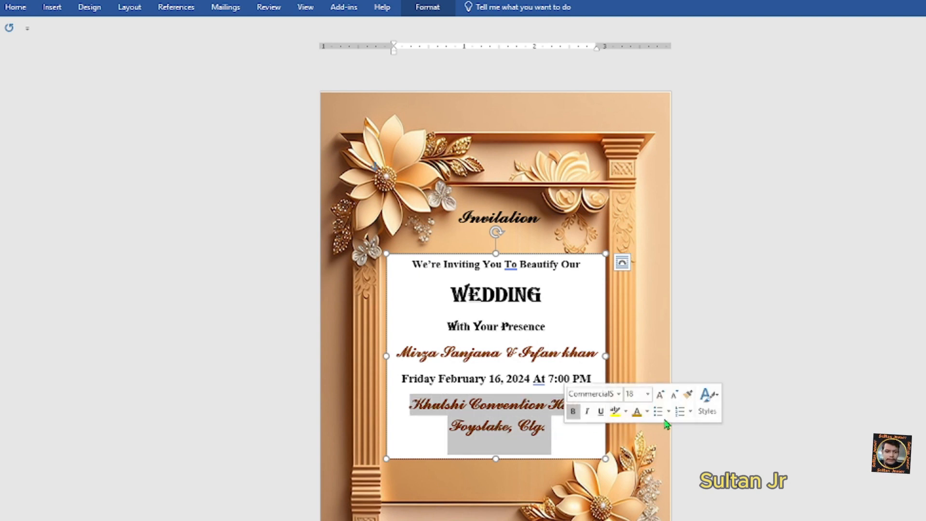
left_click(619, 395)
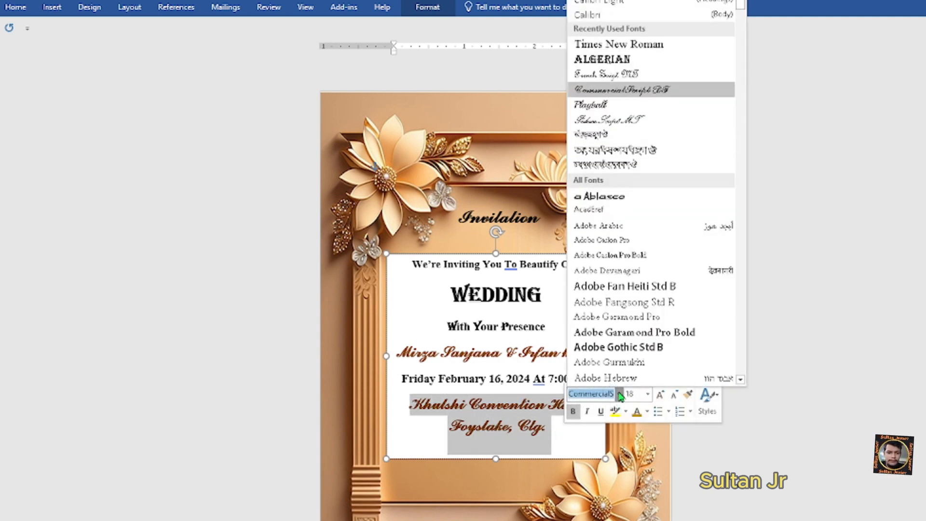
left_click(630, 47)
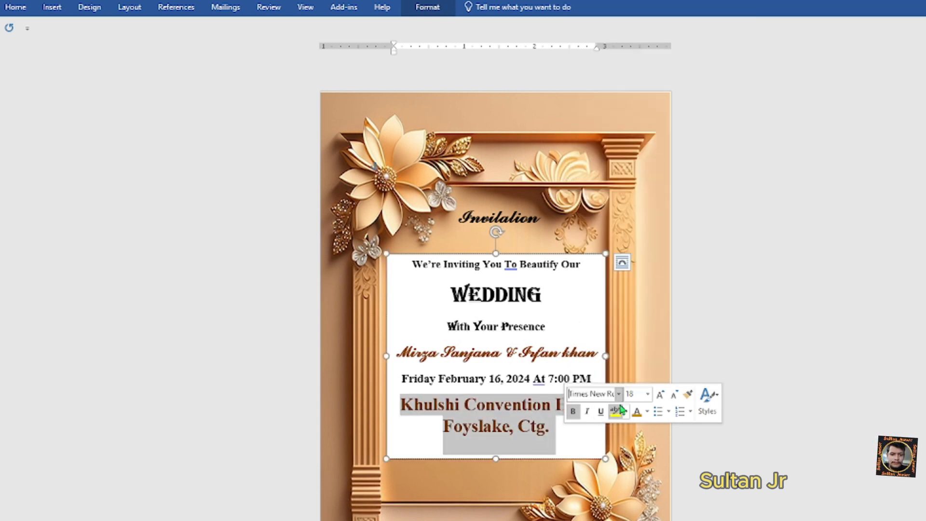
left_click(648, 394)
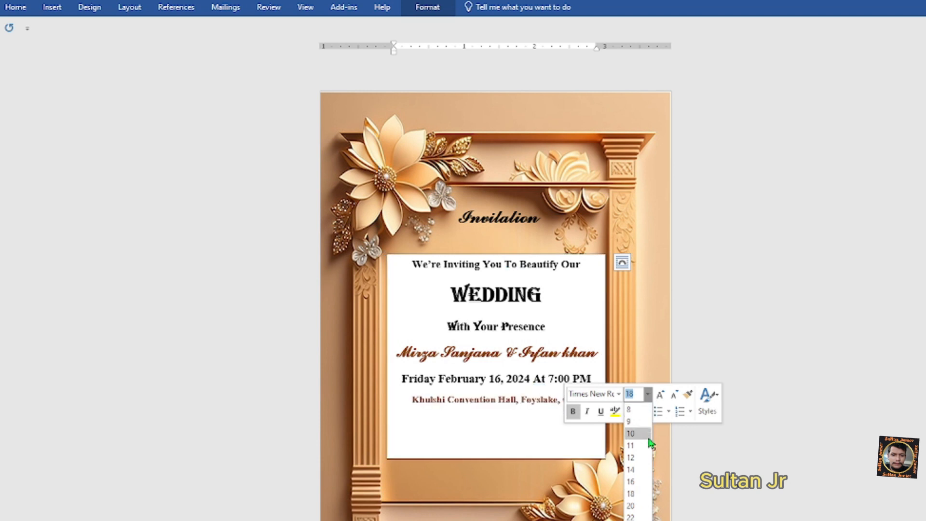
left_click(644, 464)
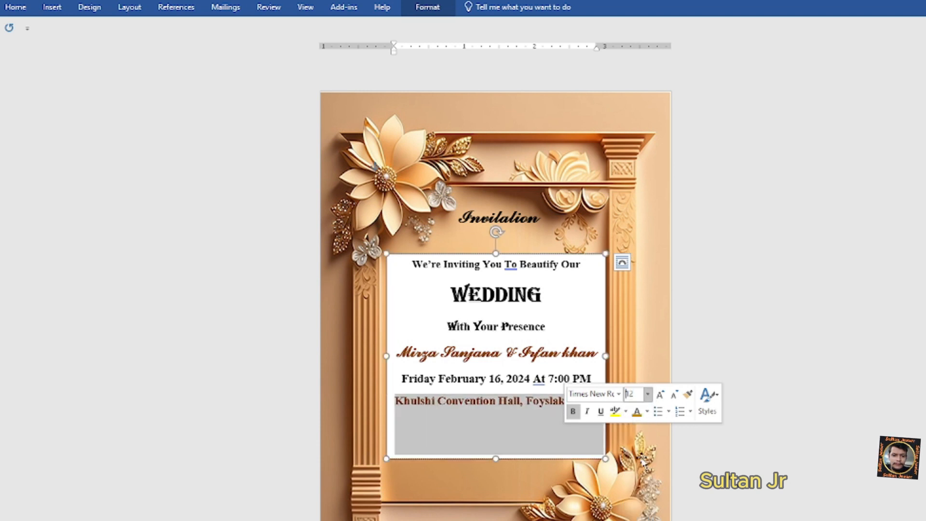
left_click(647, 411)
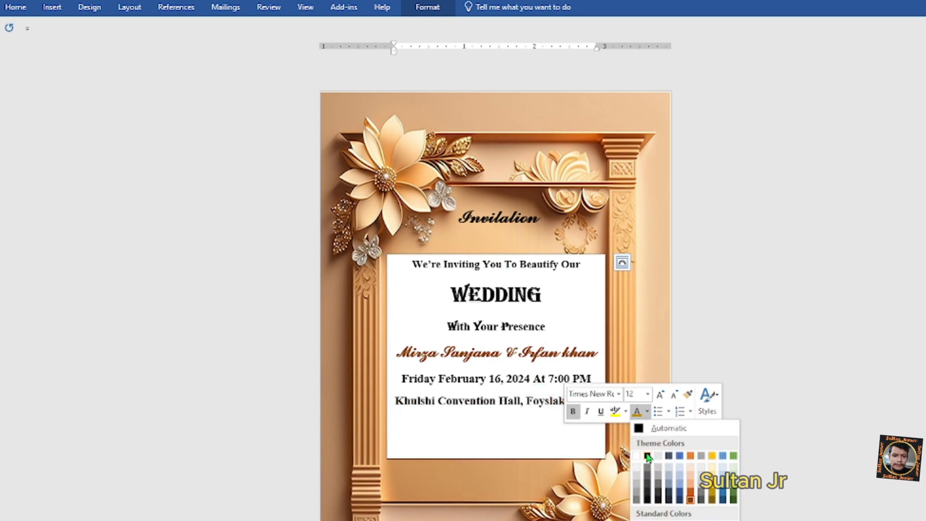
left_click(648, 456)
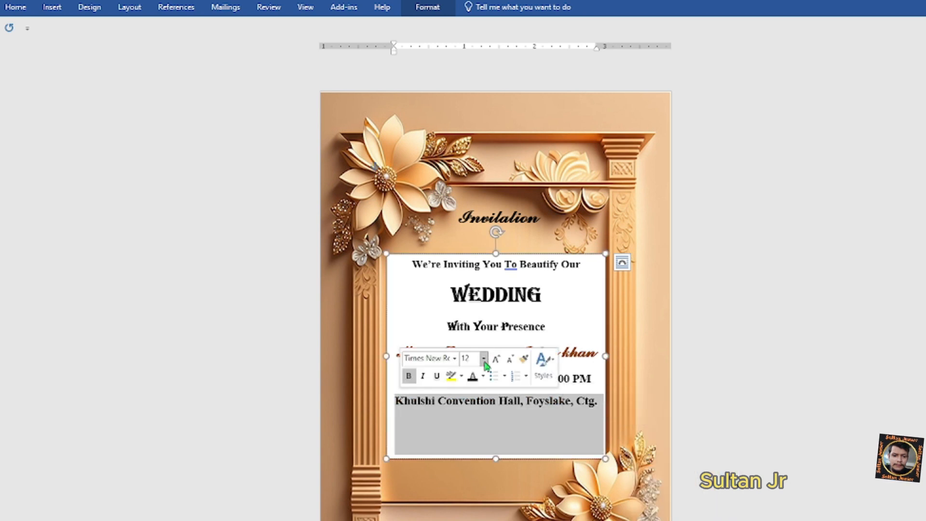
left_click(484, 360)
left_click(474, 405)
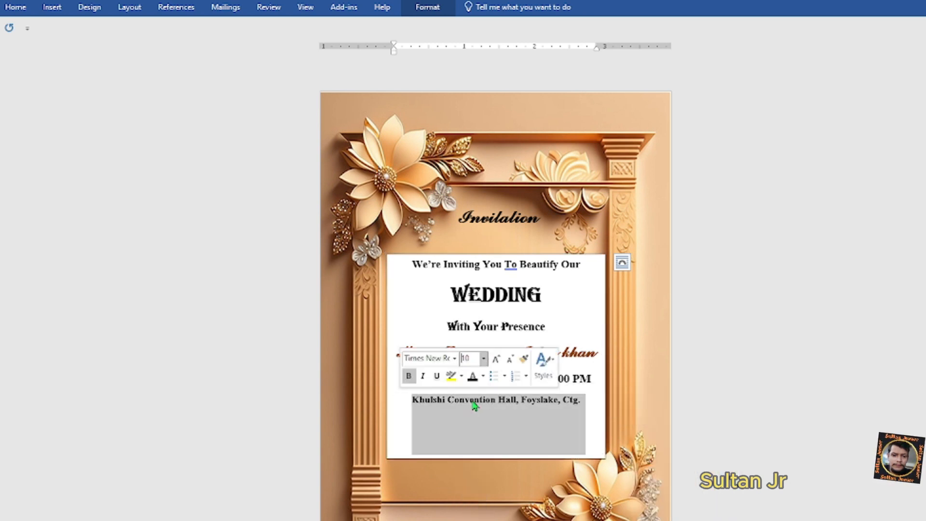
left_click(570, 404)
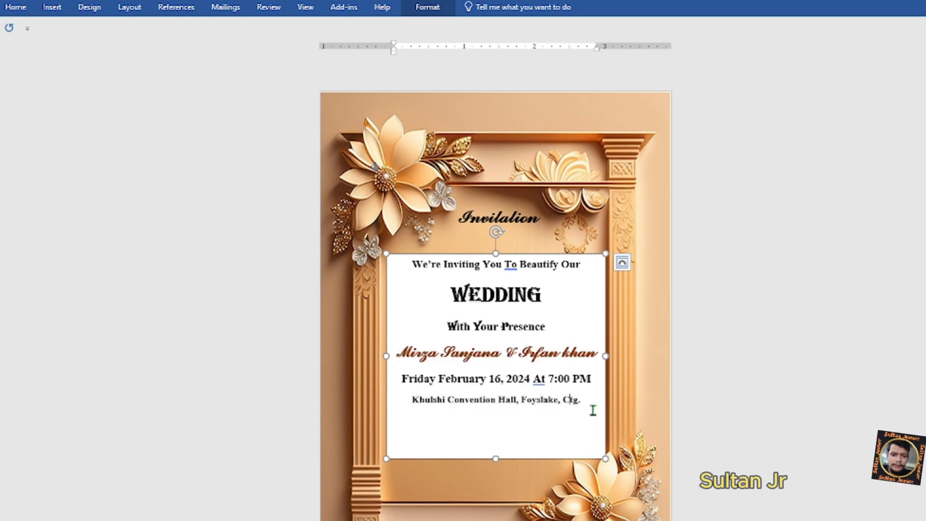
left_click(586, 399)
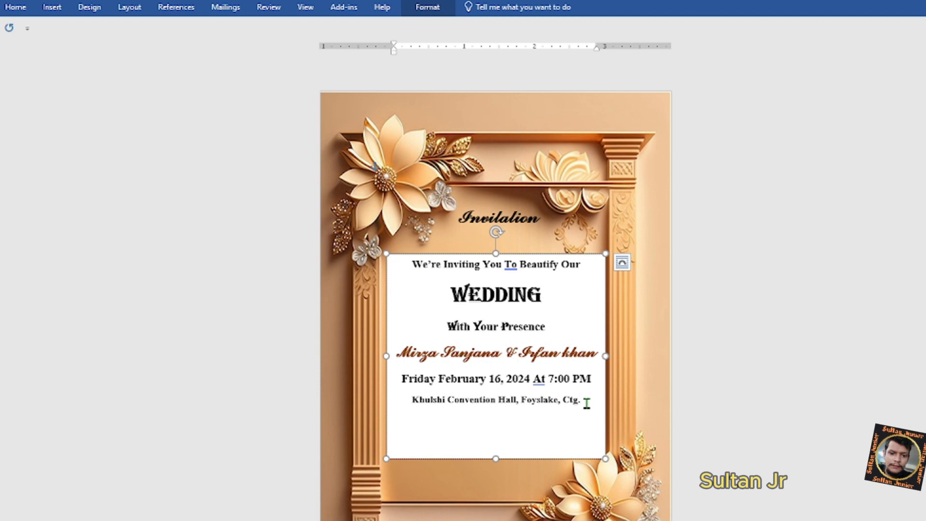
- Add a 'Reception Immediate After' line in 12 pt Playbill below the venue
key("Return")
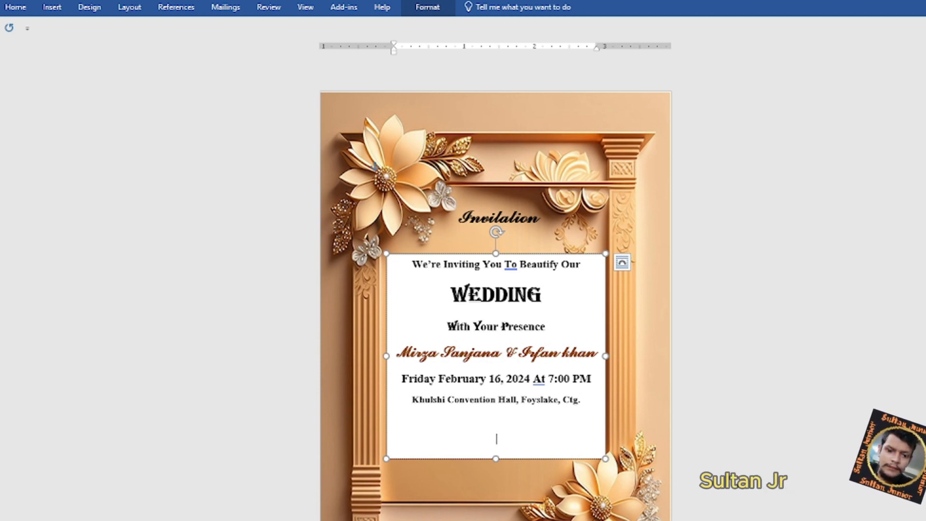
type("RE")
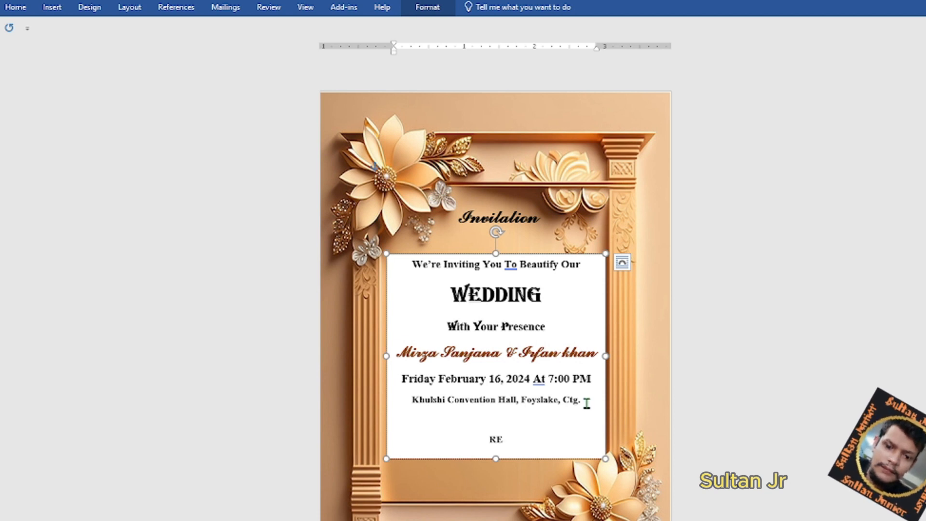
type("ception")
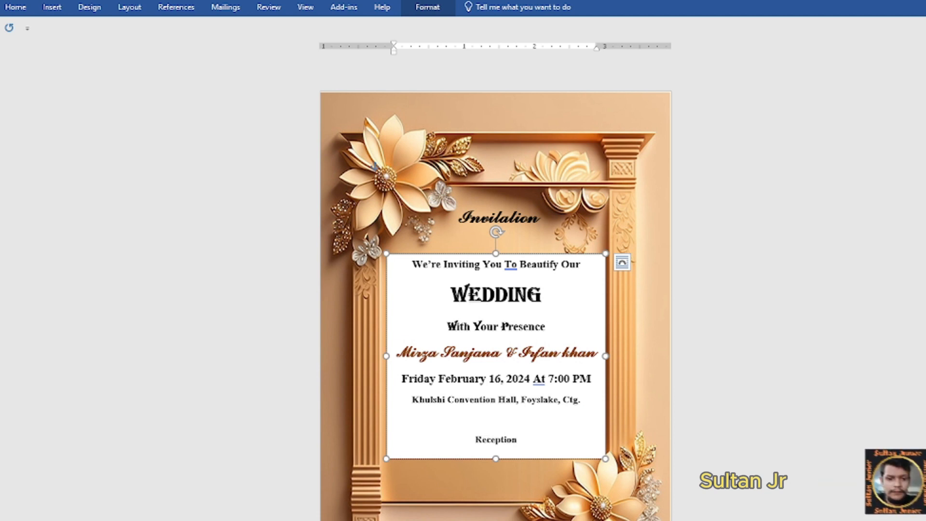
type(" Immediat")
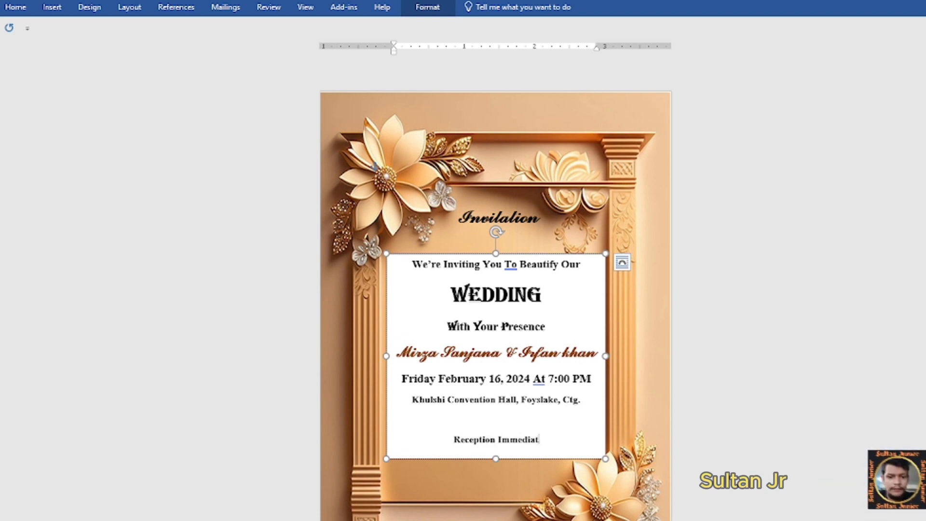
type("e A")
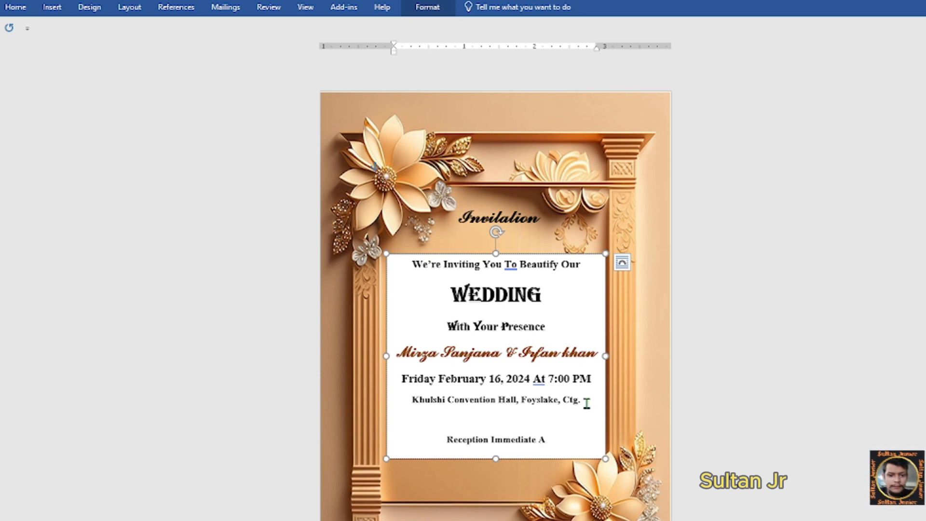
type("fter")
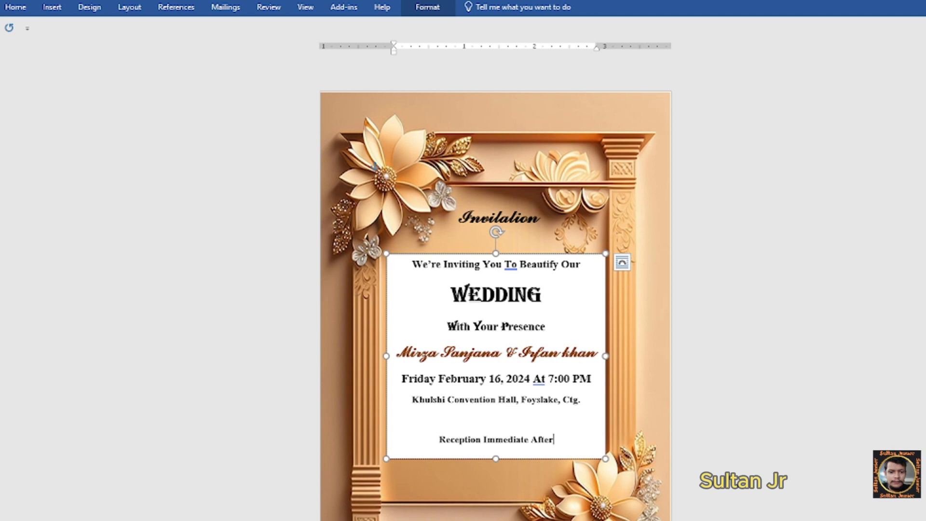
left_click_drag(555, 439, 432, 437)
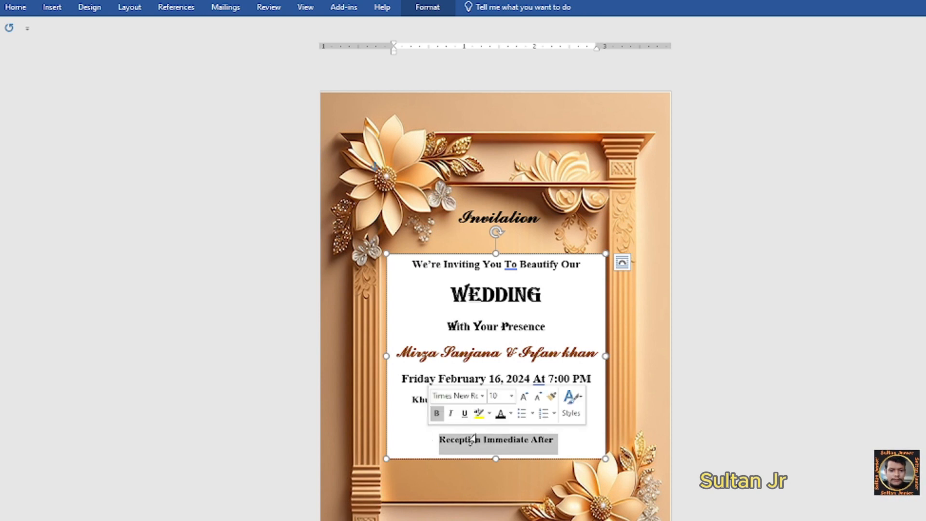
left_click(511, 396)
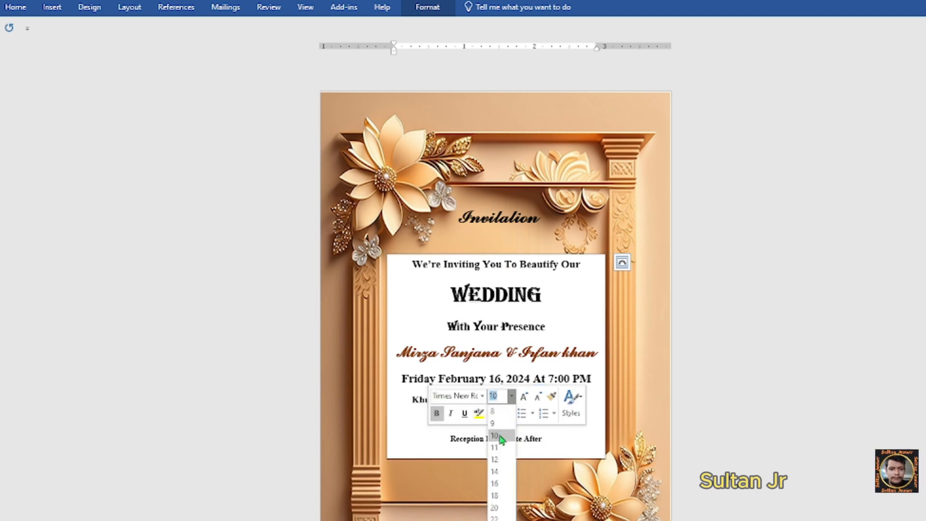
left_click(494, 461)
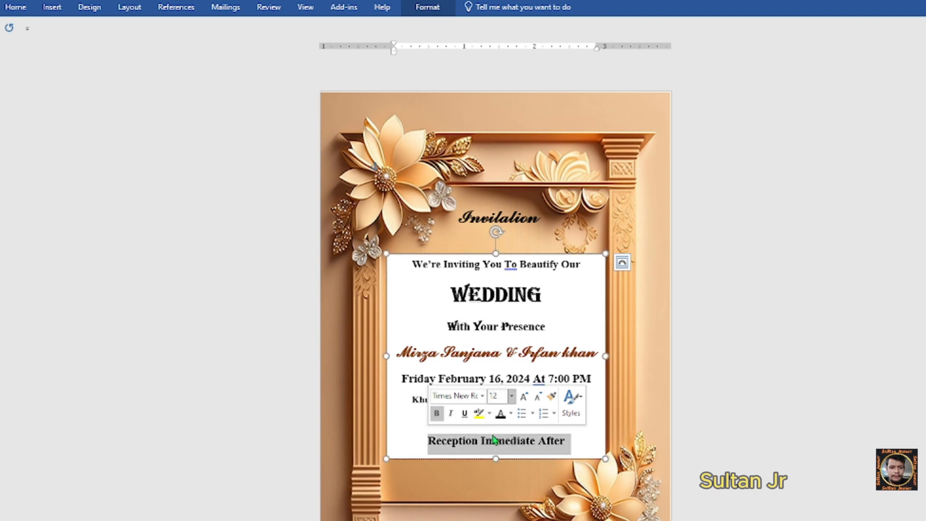
left_click(482, 397)
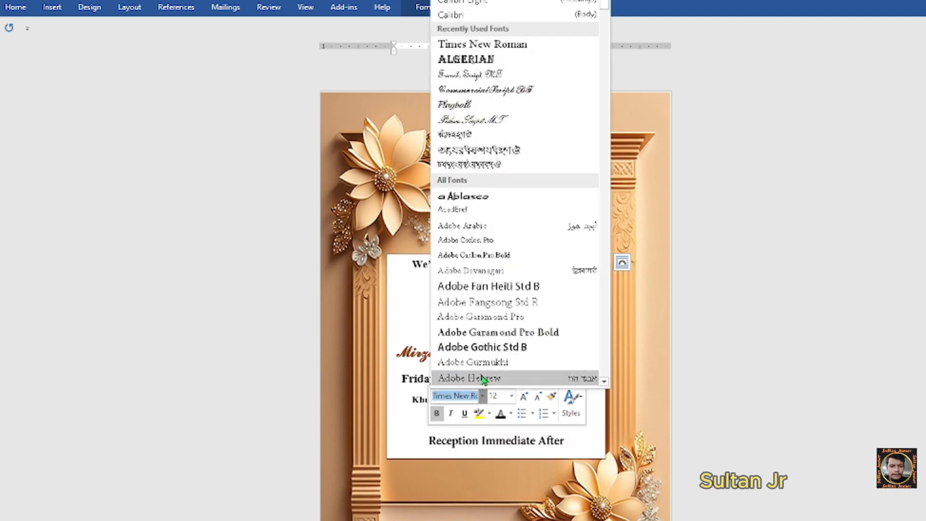
left_click(466, 103)
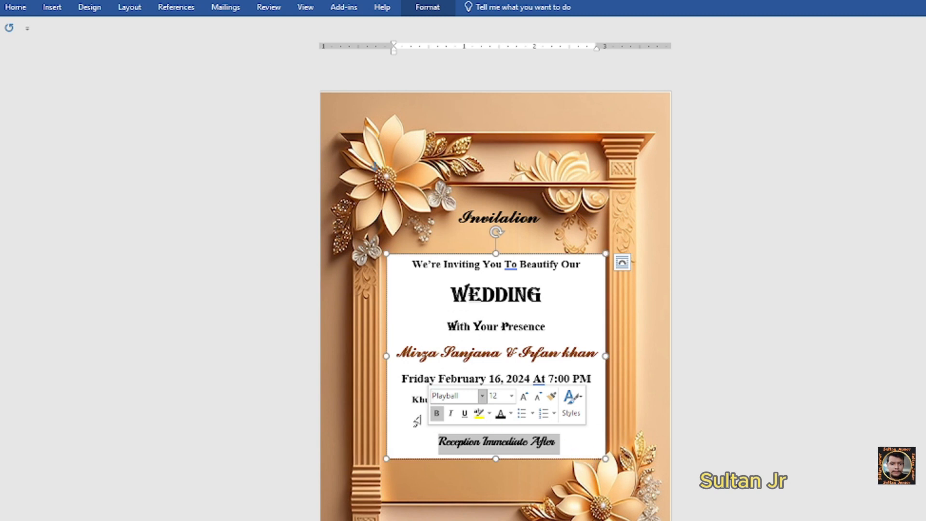
left_click(581, 441)
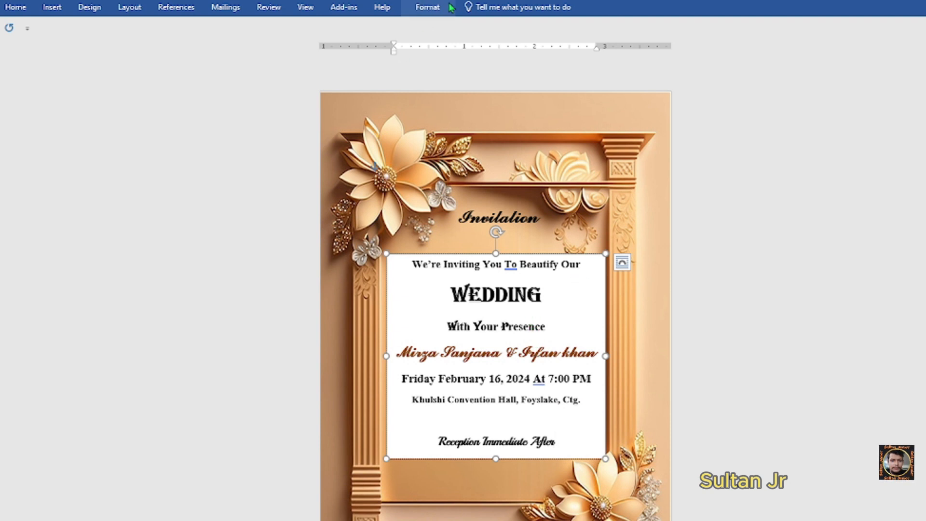
- Fill the text box with dark gold, then a light peach gradient variation
left_click(439, 15)
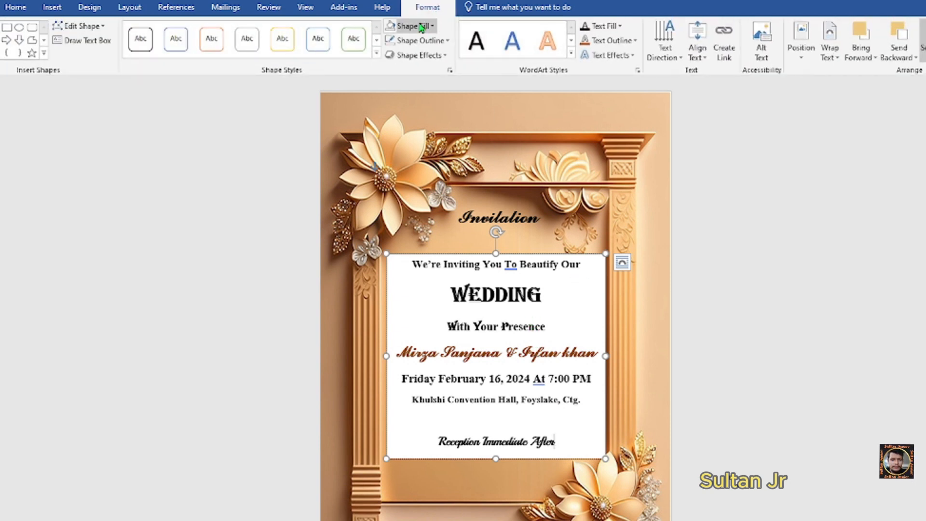
left_click(427, 26)
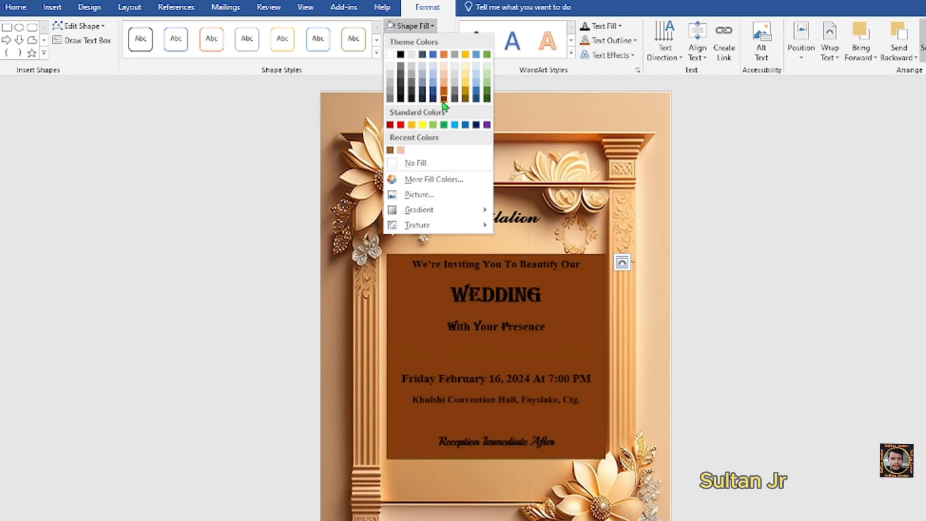
left_click(466, 92)
left_click(431, 27)
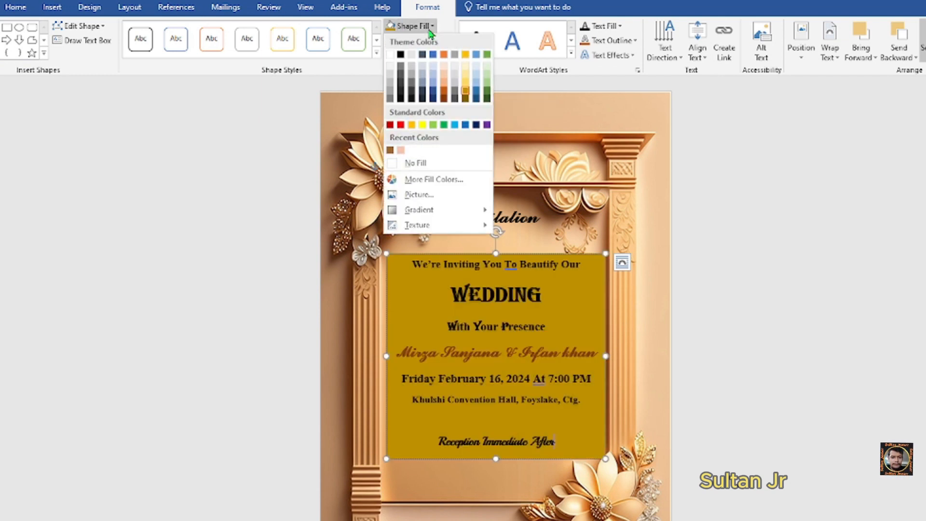
mouse_move(418, 216)
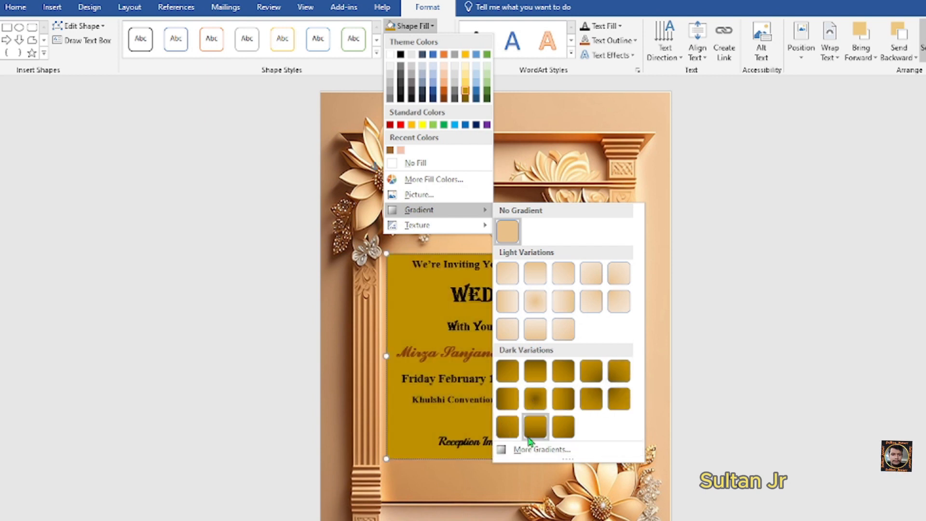
left_click(510, 301)
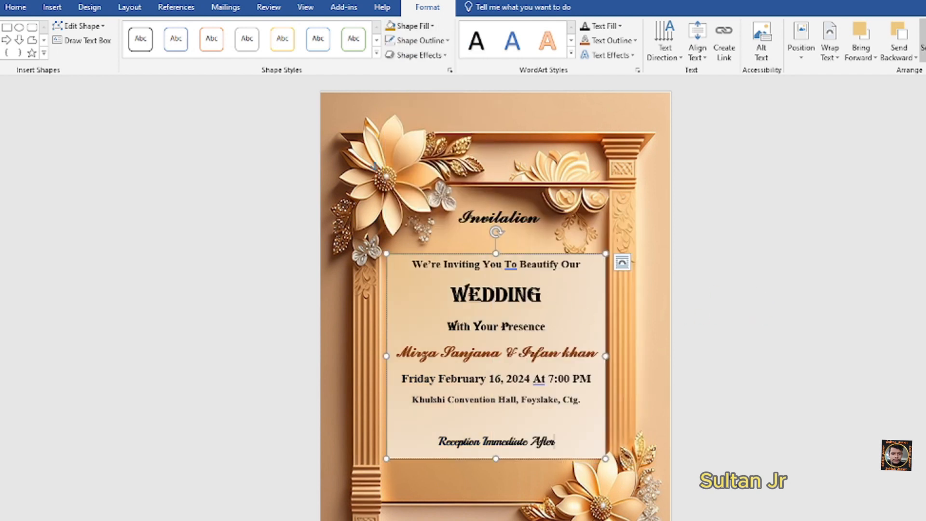
- Remove the text box's outline with No Outline
left_click(425, 41)
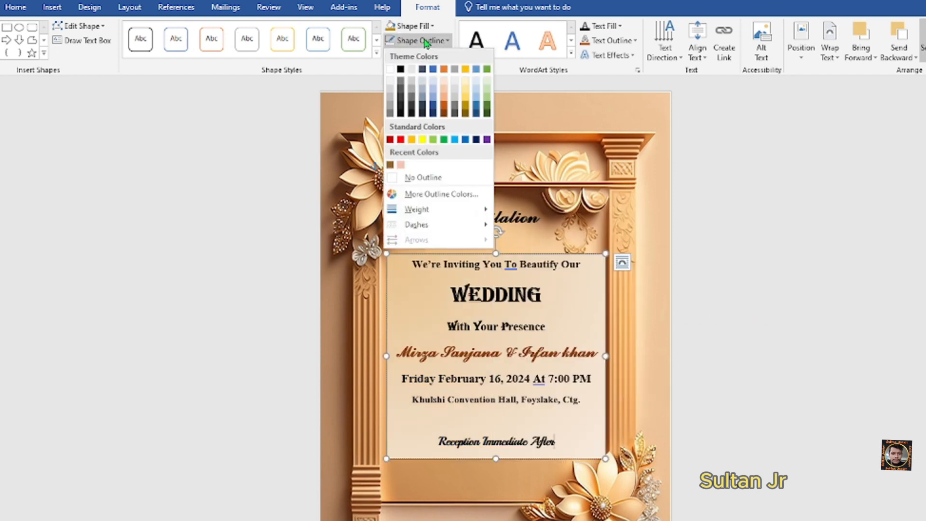
left_click(412, 177)
left_click(802, 319)
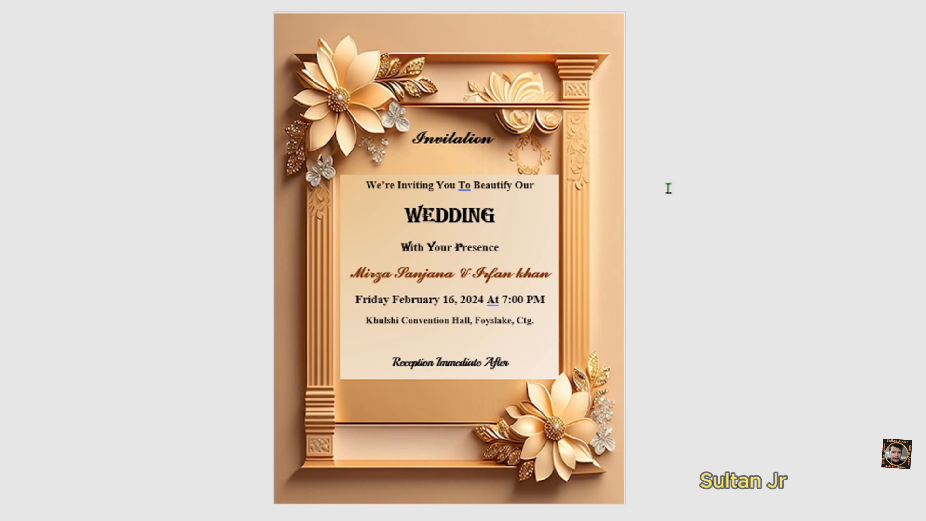
- Ignore the spelling flag on 'At' in the date line once
right_click(493, 302)
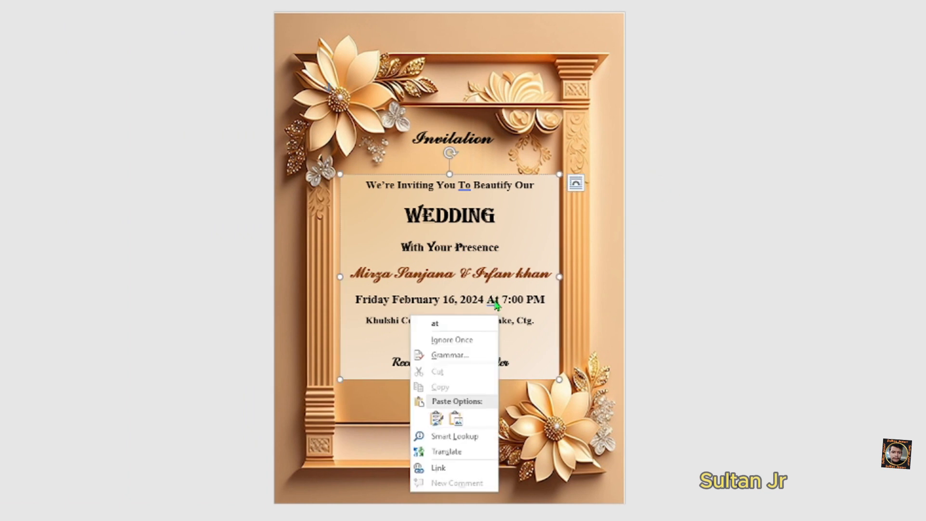
left_click(462, 348)
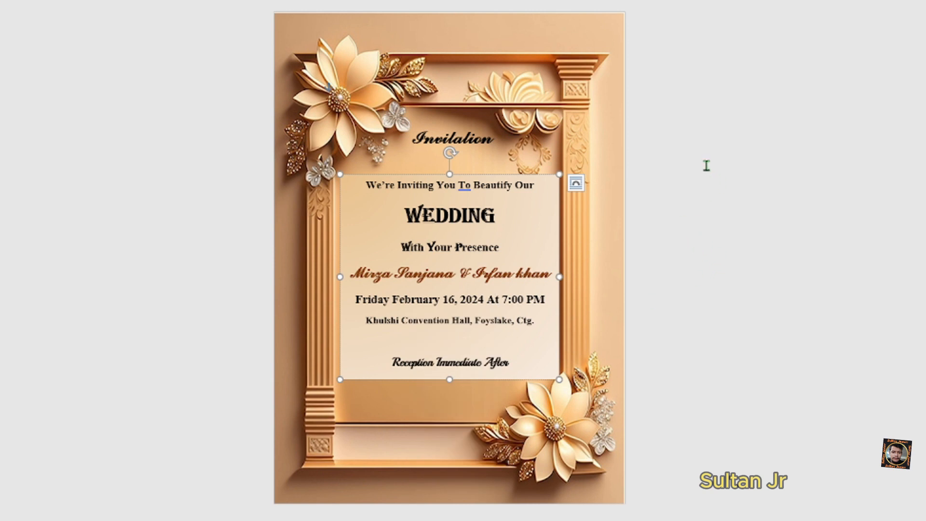